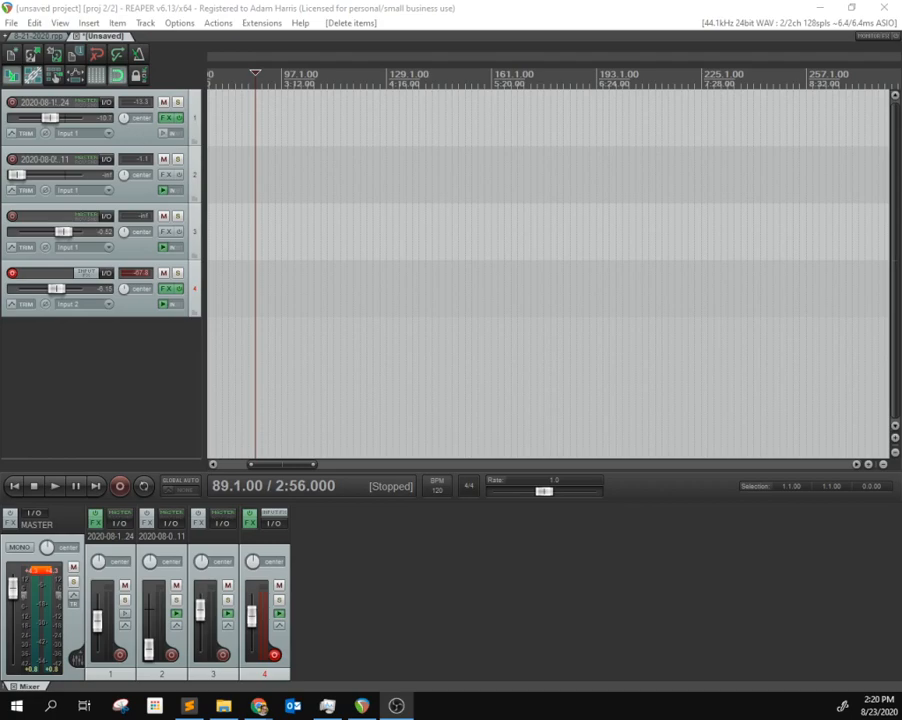
- Create a new project, discarding the unsaved changes in the current one
click(108, 369)
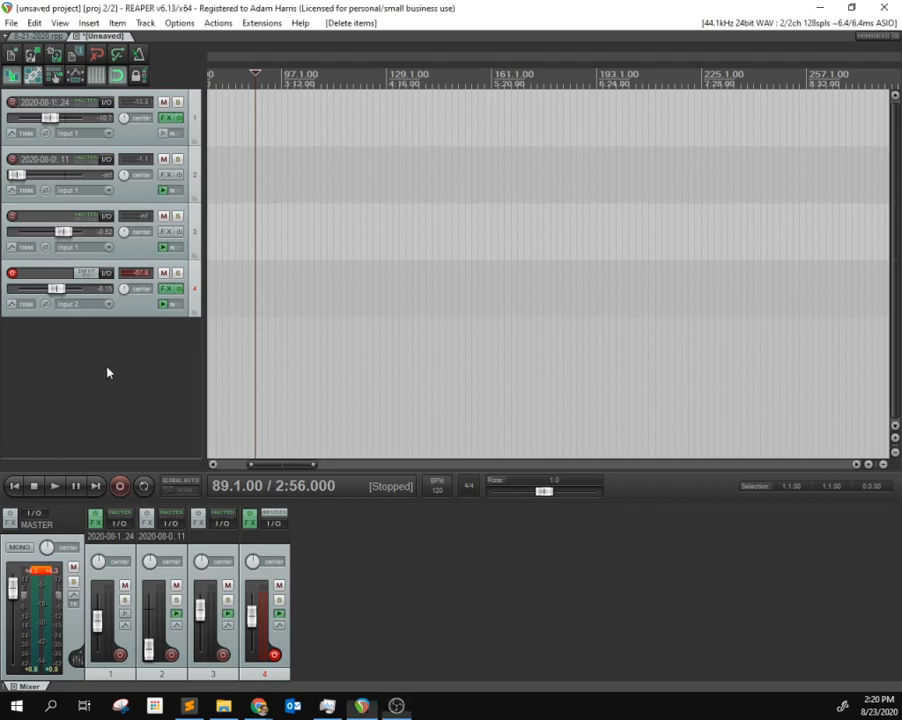
click(12, 22)
click(30, 38)
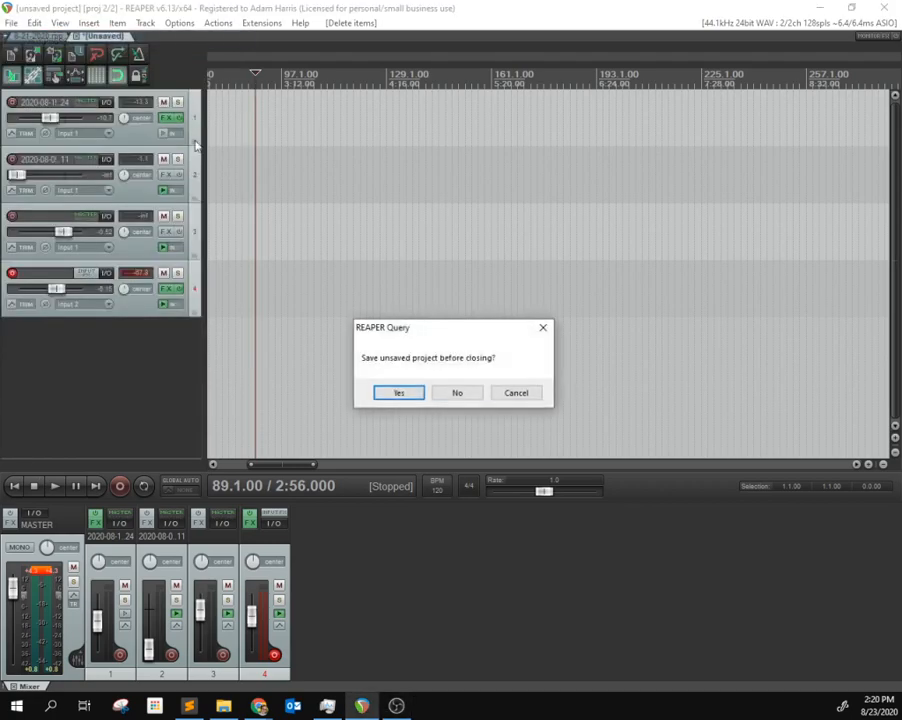
click(458, 393)
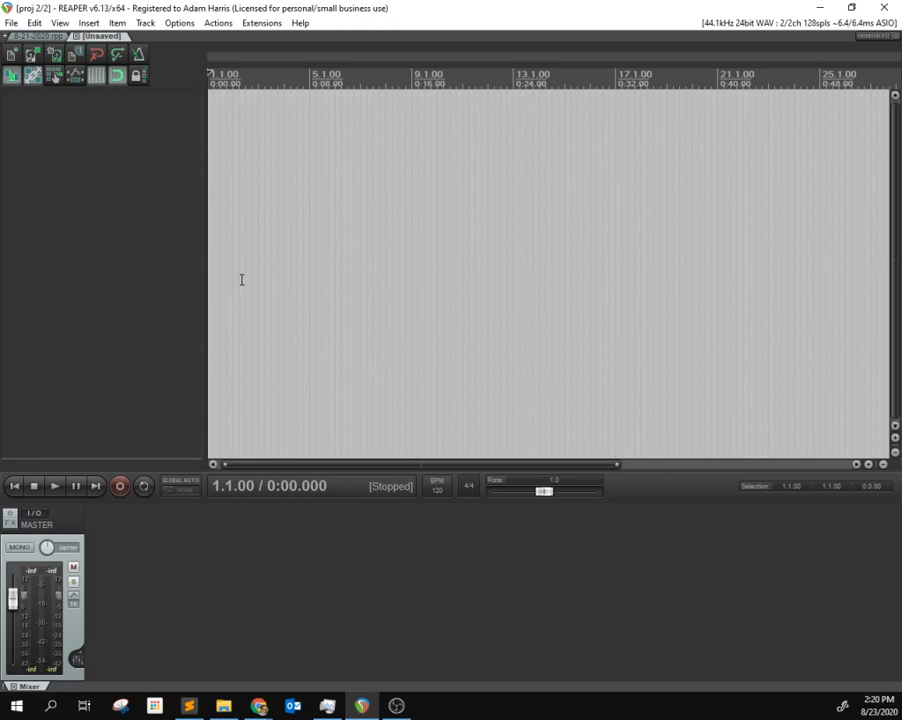
- Add three new empty tracks to the project and deselect them
right_click(80, 141)
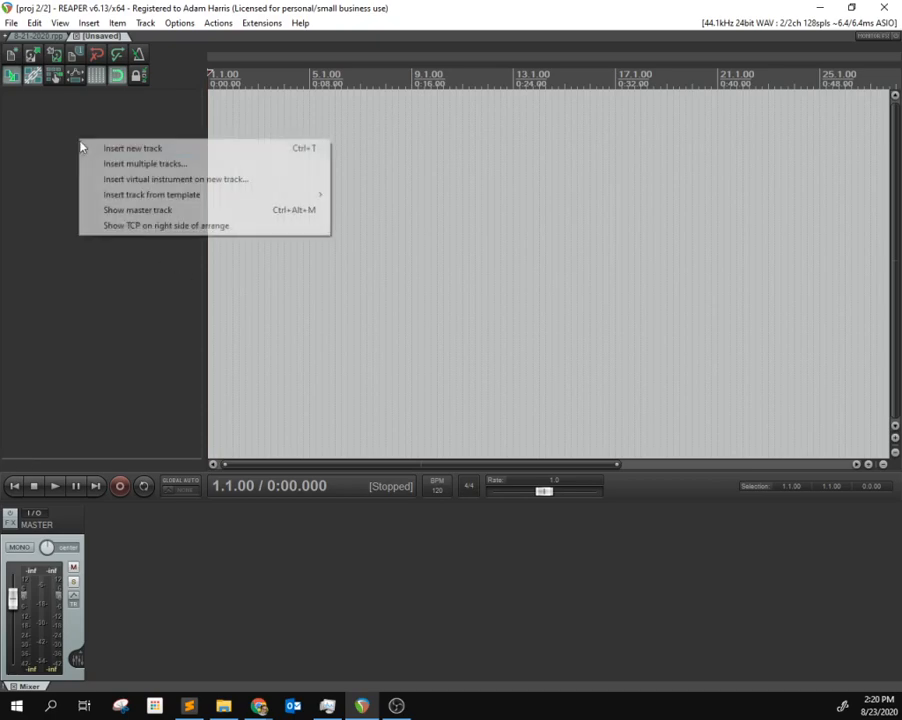
click(91, 148)
right_click(68, 186)
click(82, 194)
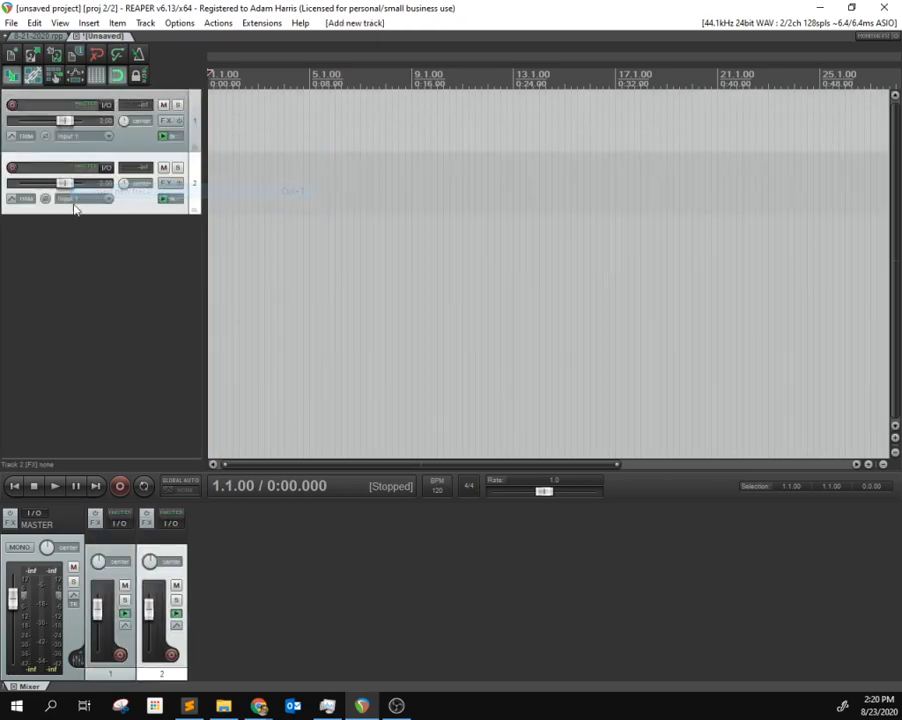
right_click(71, 238)
click(86, 243)
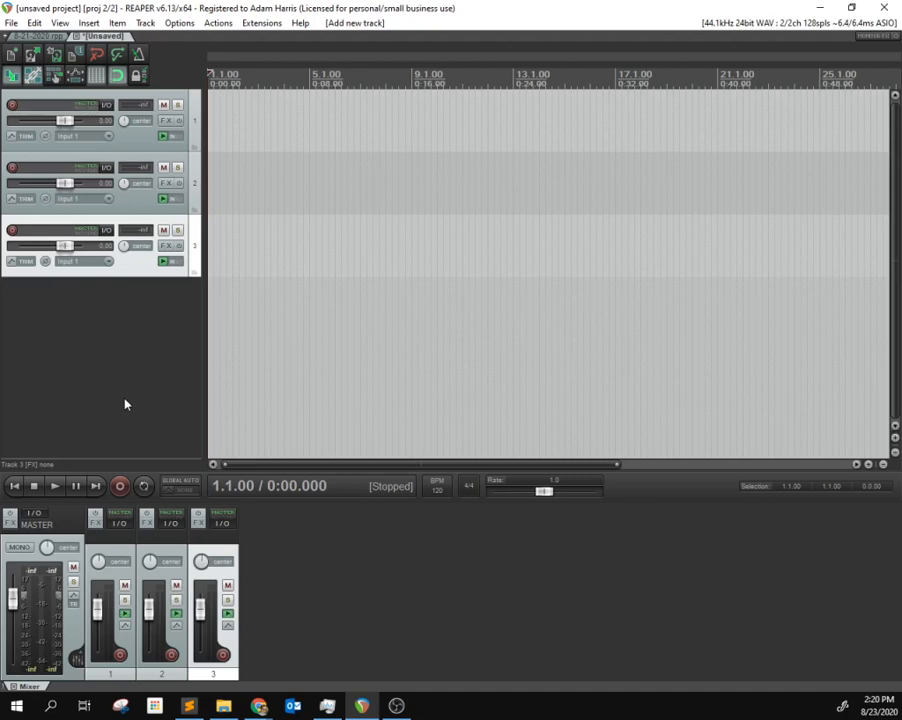
click(127, 392)
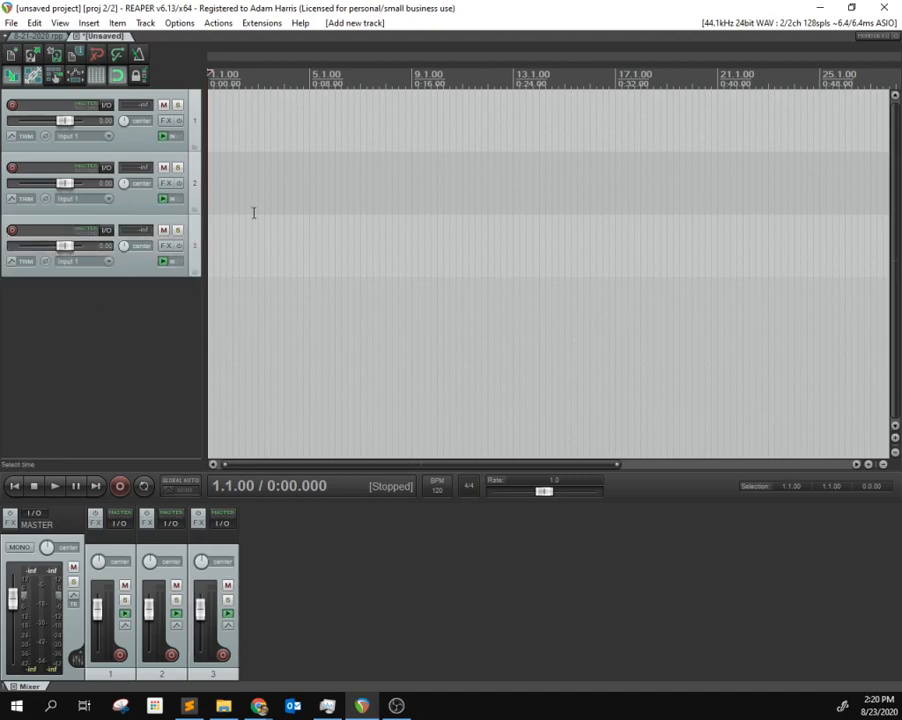
- Save the current window arrangement as windows screenset 1, Music Editing (Default), and close the Screensets/Layouts window
click(60, 23)
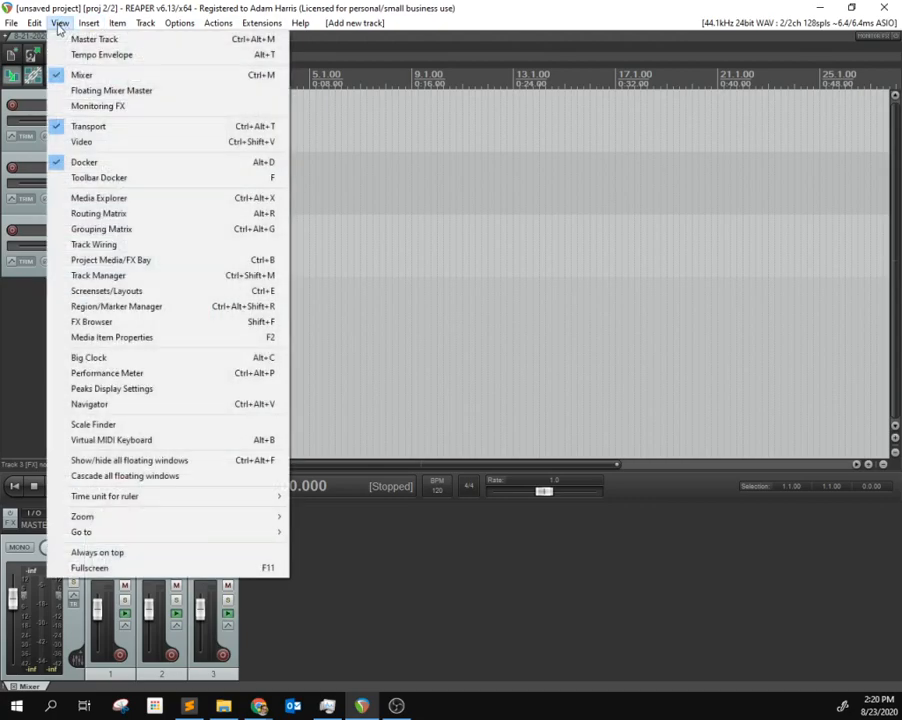
click(118, 294)
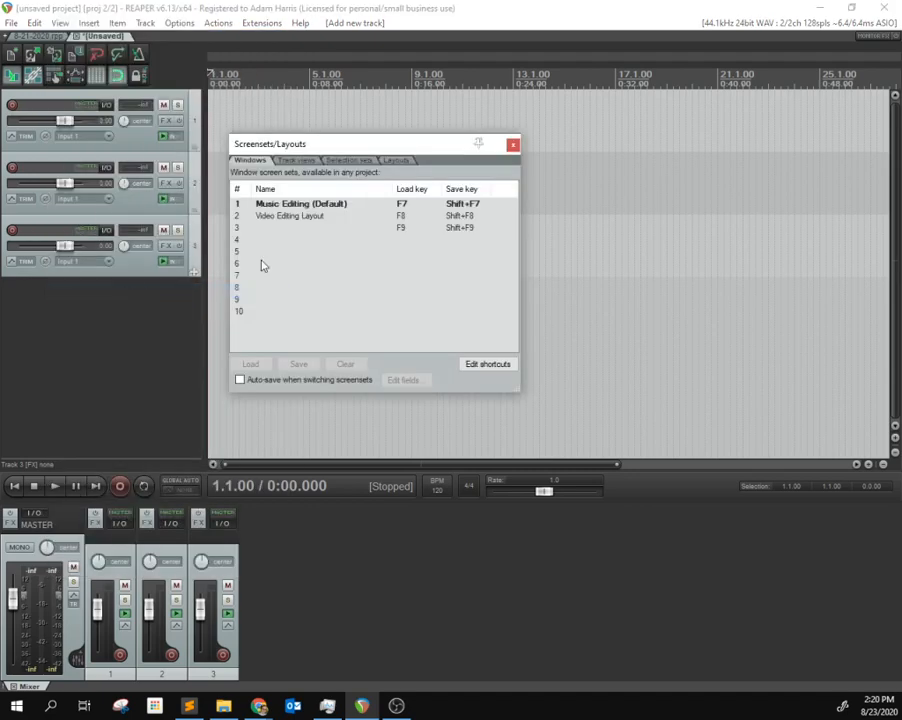
click(289, 204)
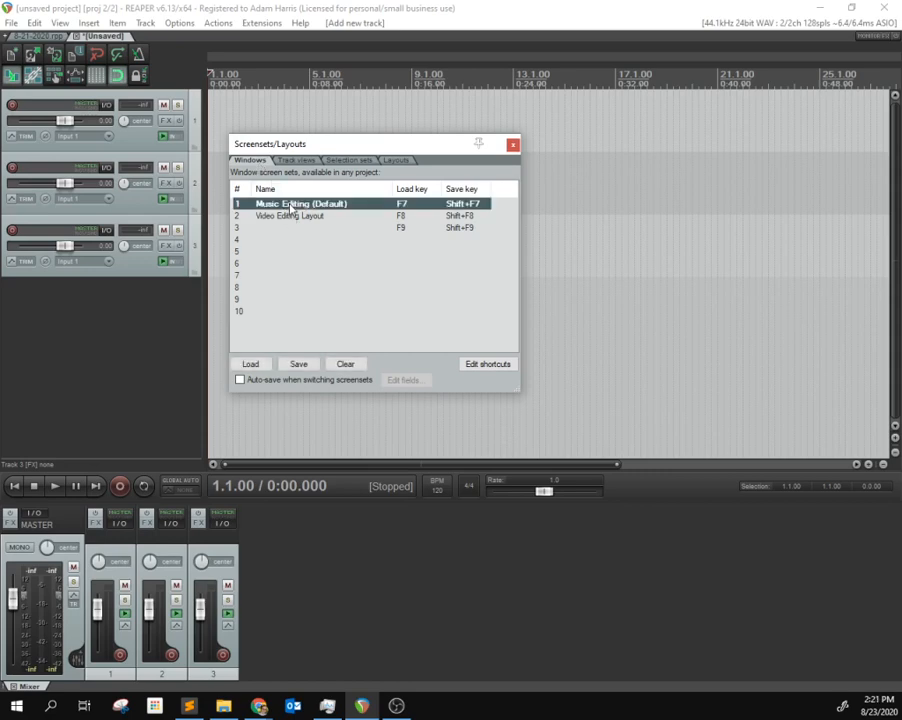
click(297, 364)
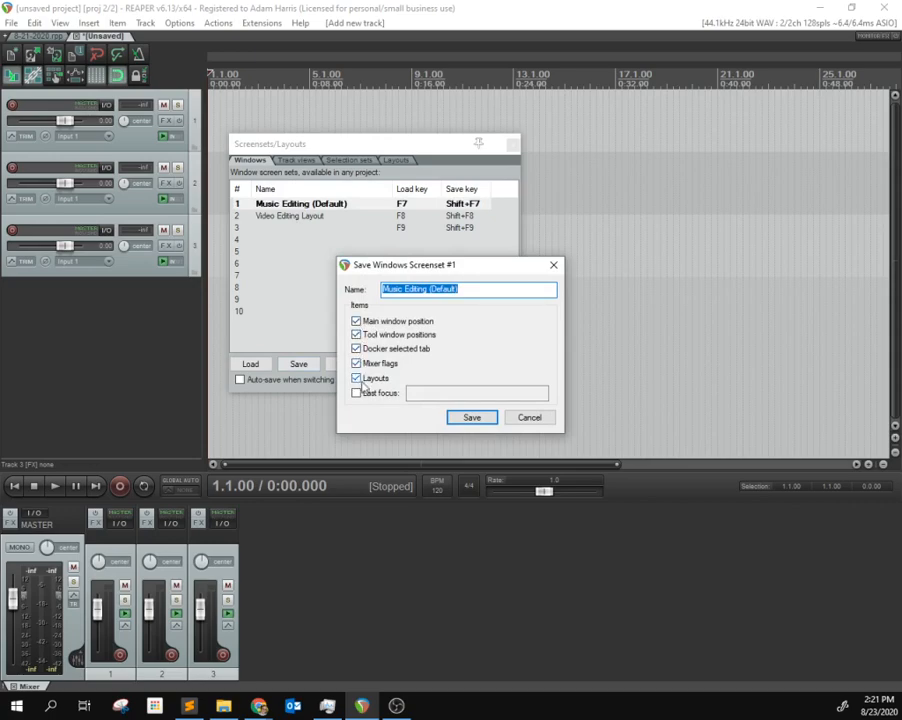
drag(463, 290, 367, 286)
click(470, 418)
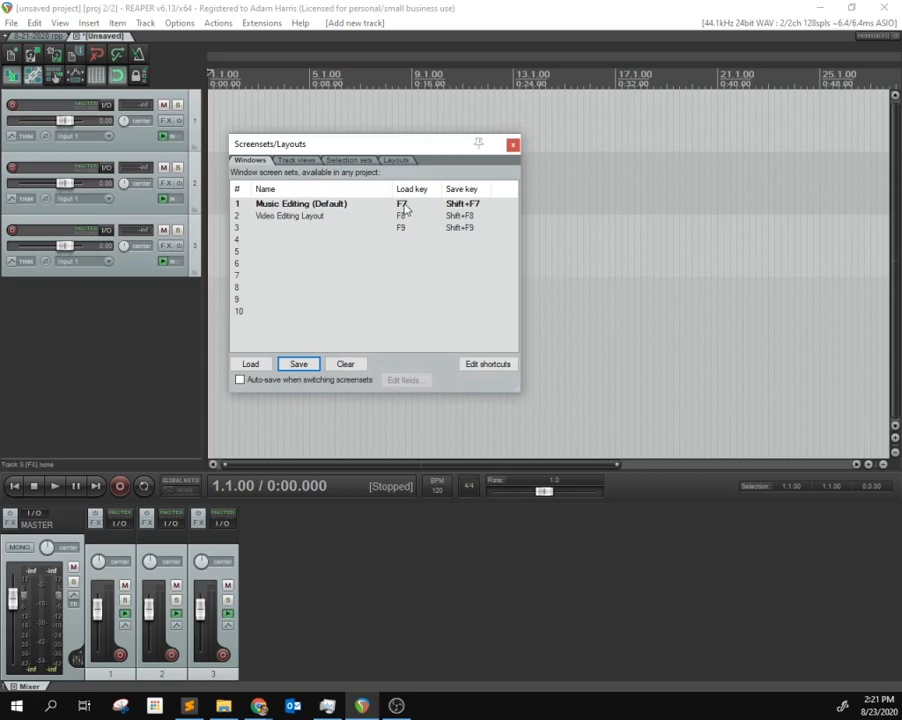
click(296, 216)
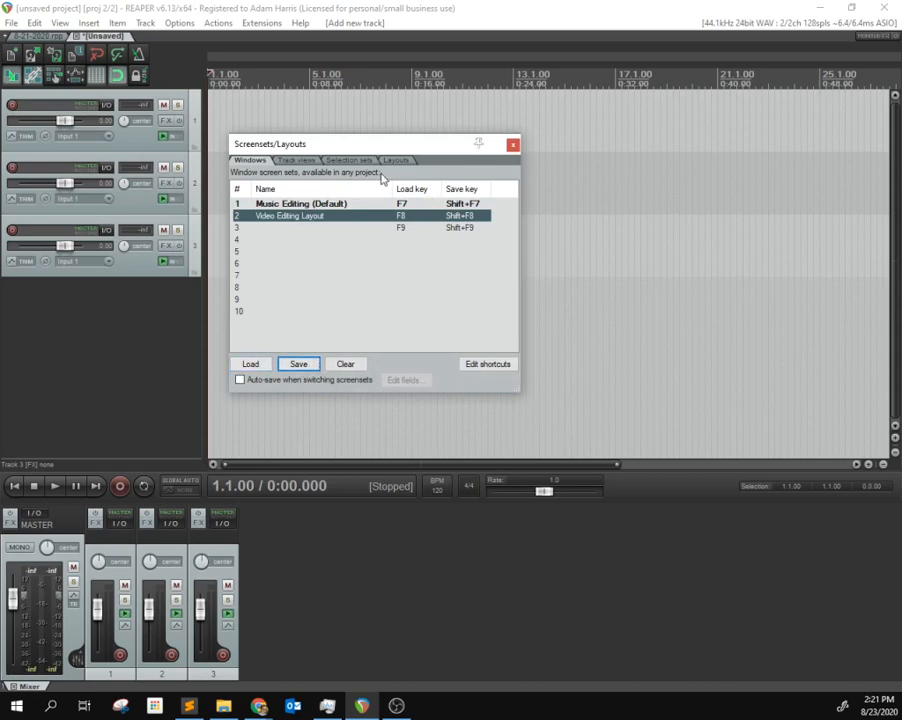
click(512, 146)
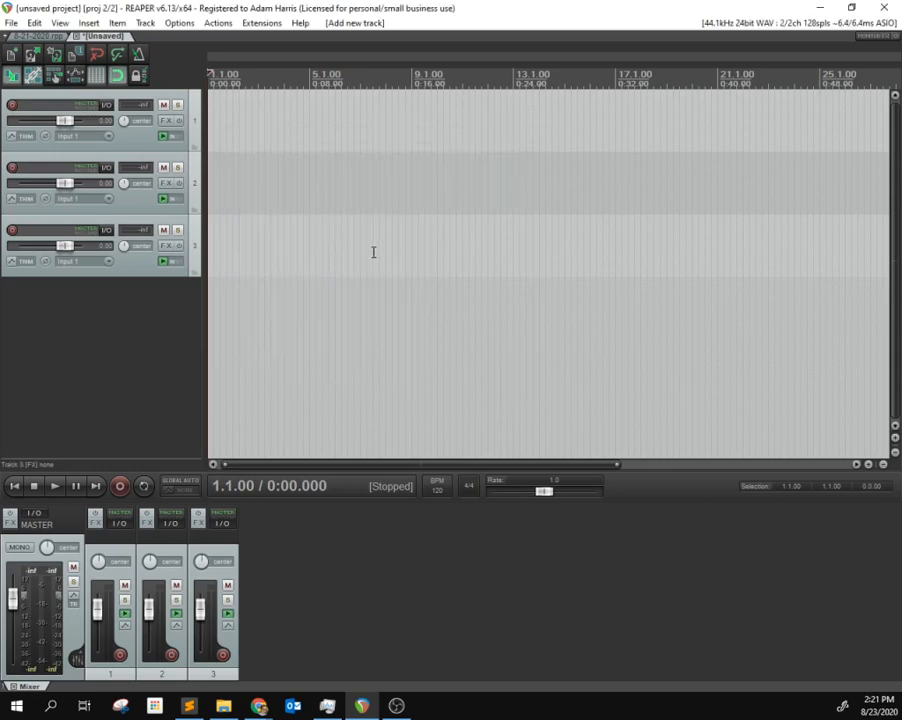
- Load the Video Editing Layout screenset to view its panels, and return to the Music Editing (Default) screenset
key(F8)
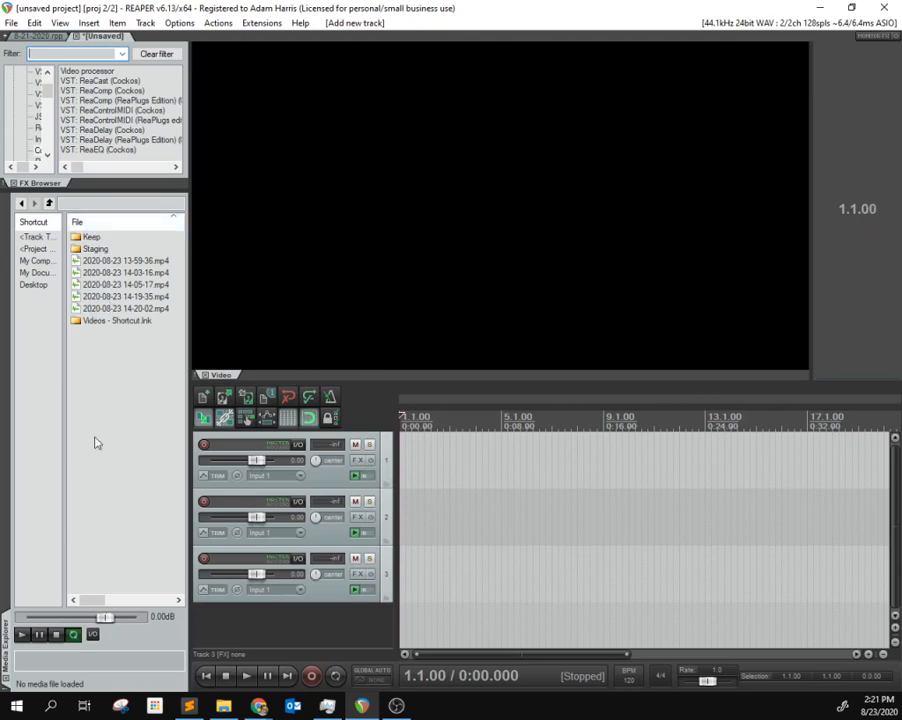
click(88, 72)
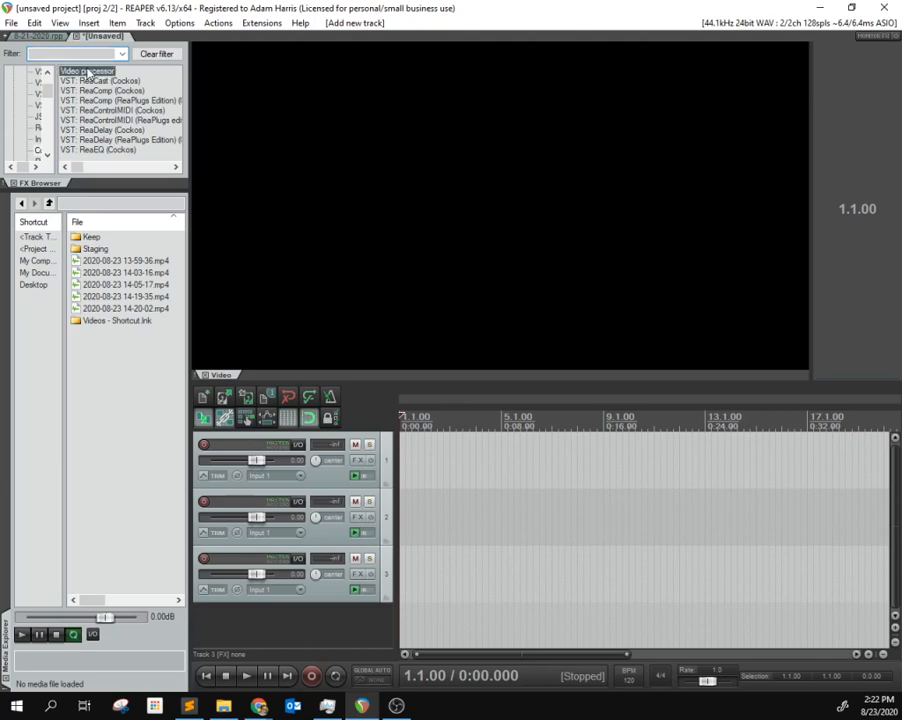
mouse_move(88, 72)
mouse_down()
mouse_move(101, 66)
mouse_move(286, 296)
mouse_move(318, 466)
mouse_move(186, 204)
mouse_move(90, 70)
mouse_move(96, 75)
mouse_up()
key(F7)
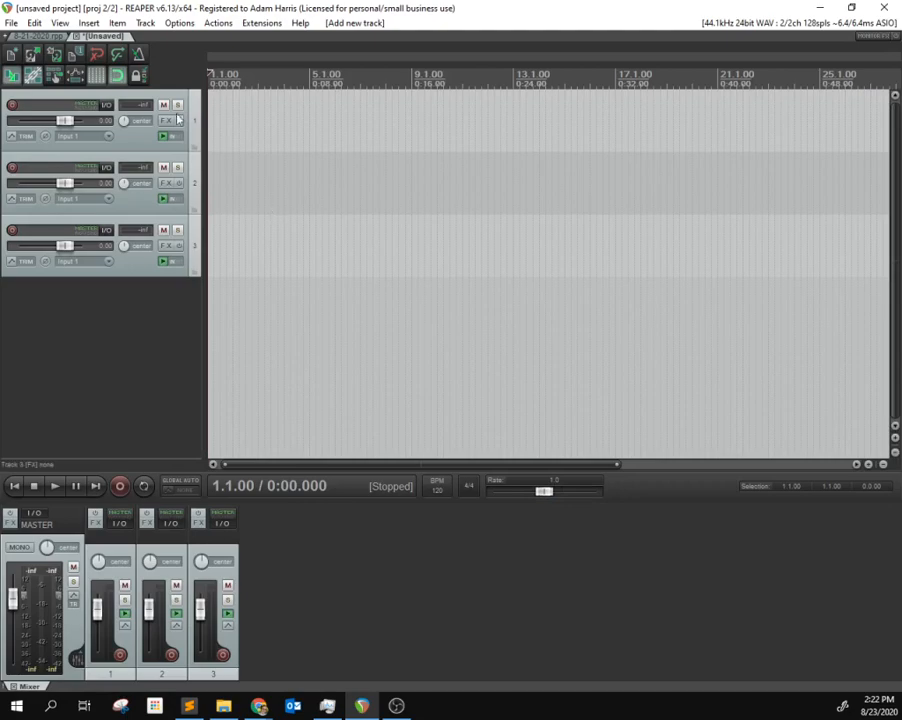
- Show the Video window and try it as a floating window before docking it again above the tracks
click(60, 23)
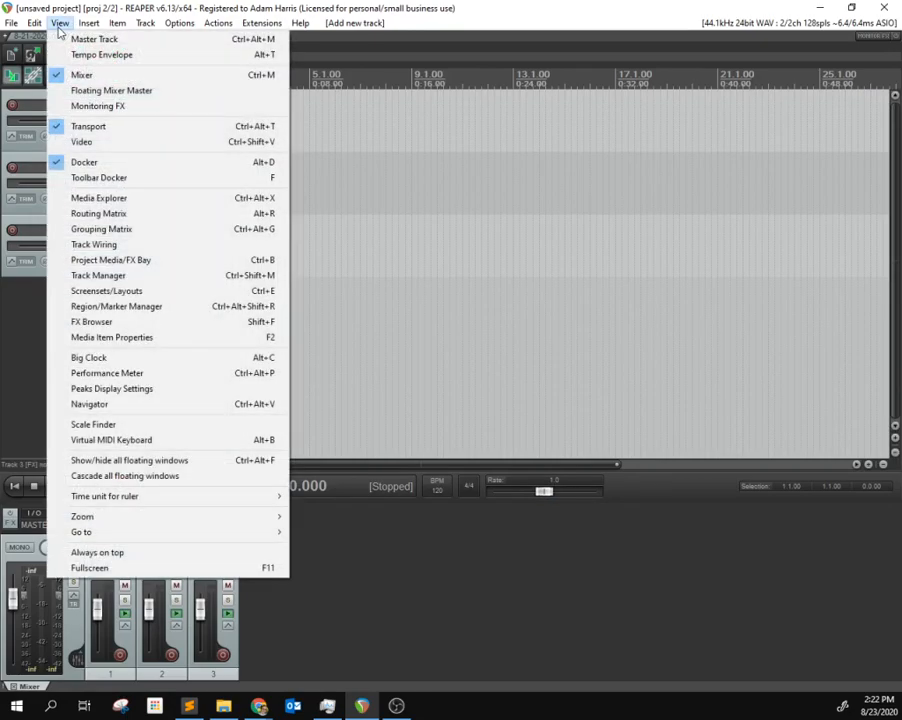
click(88, 142)
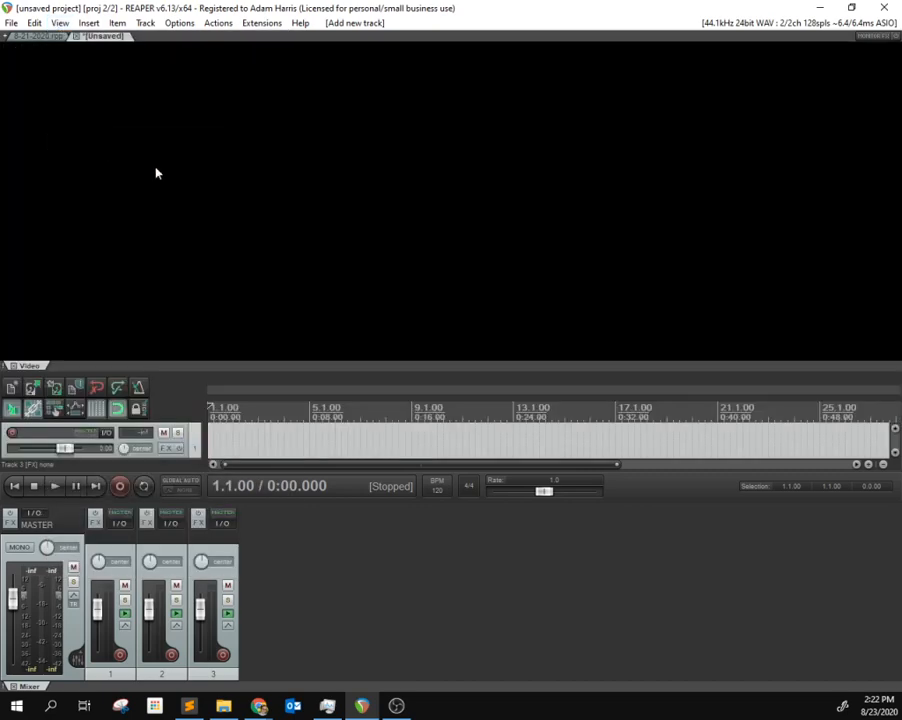
right_click(42, 370)
click(62, 374)
drag(339, 138, 393, 193)
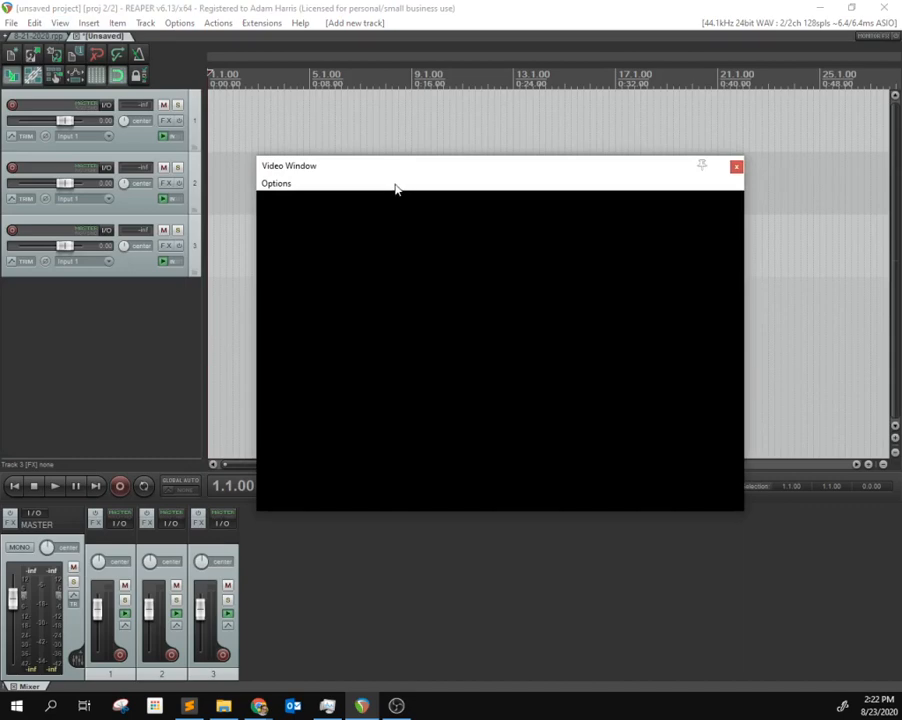
click(322, 178)
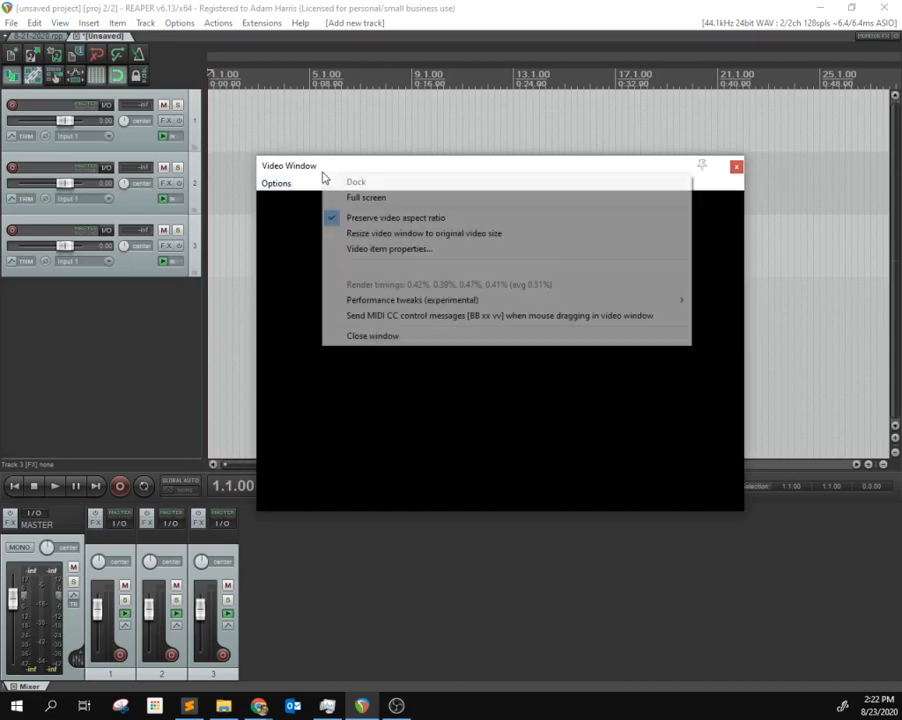
click(348, 183)
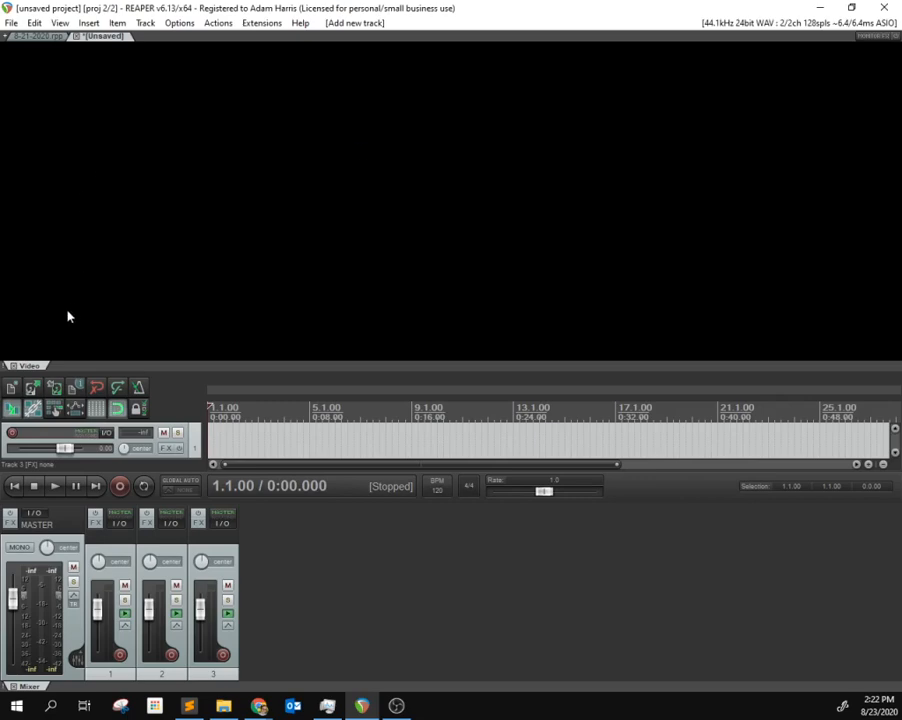
- Try docking the Video window with the Mixer and beside it, and return it above the tracks
drag(30, 366, 600, 696)
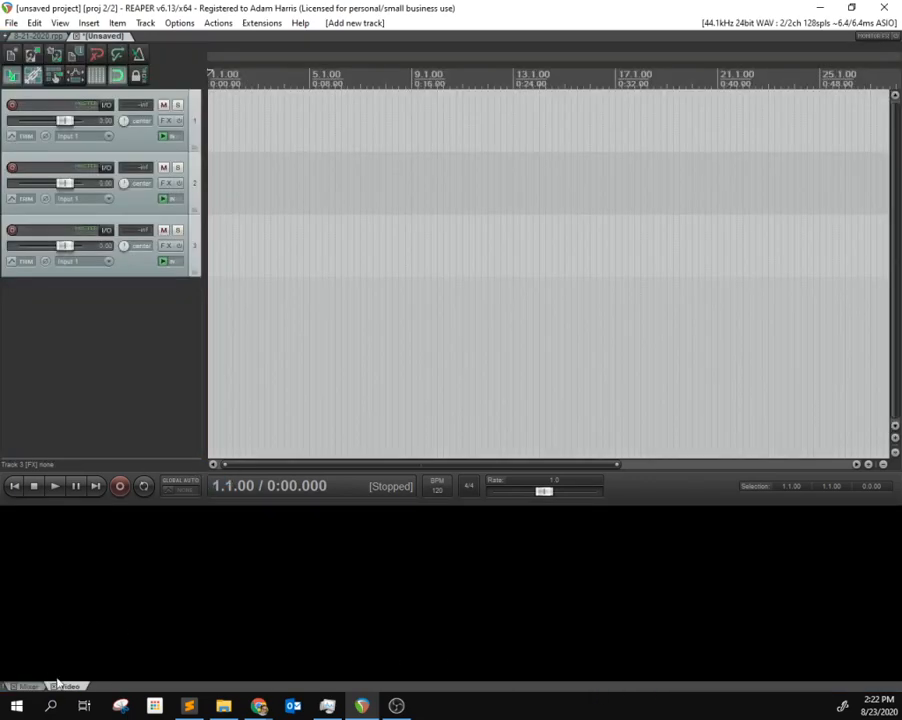
drag(631, 695, 540, 700)
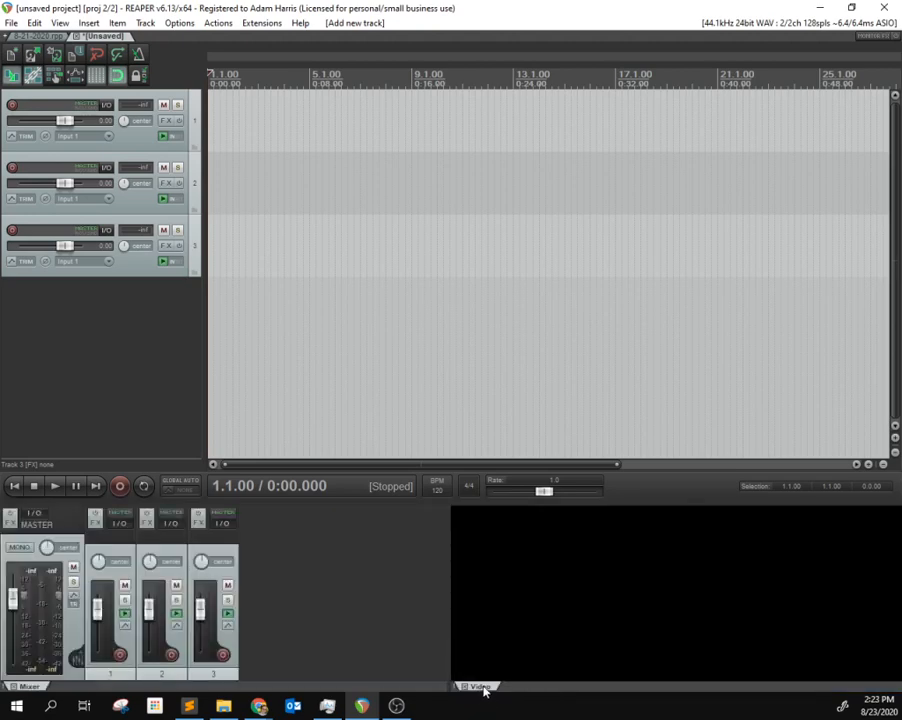
drag(483, 690, 4, 484)
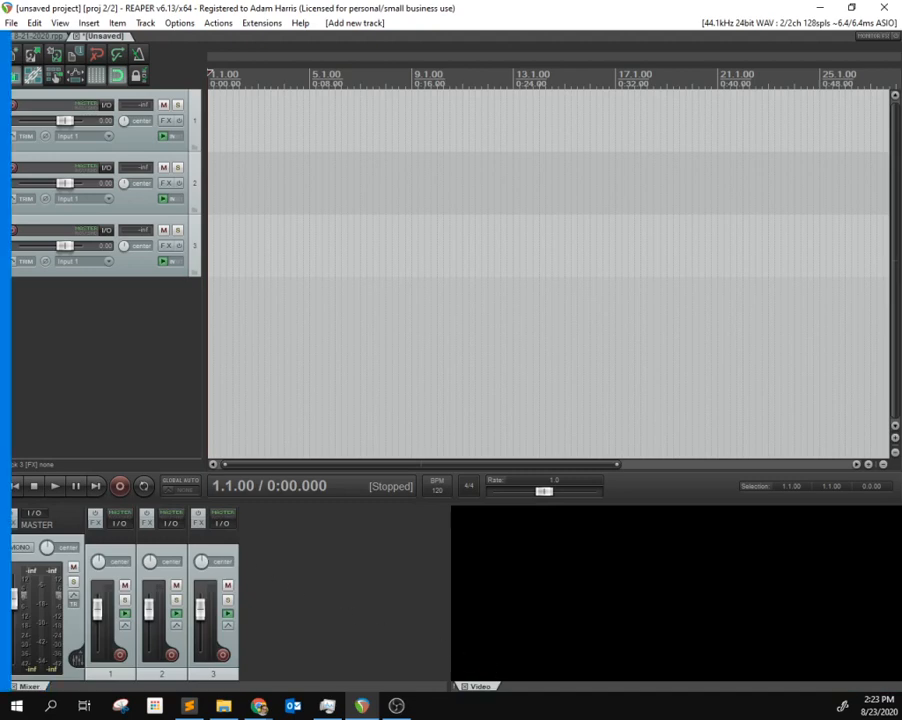
drag(20, 420, 346, 51)
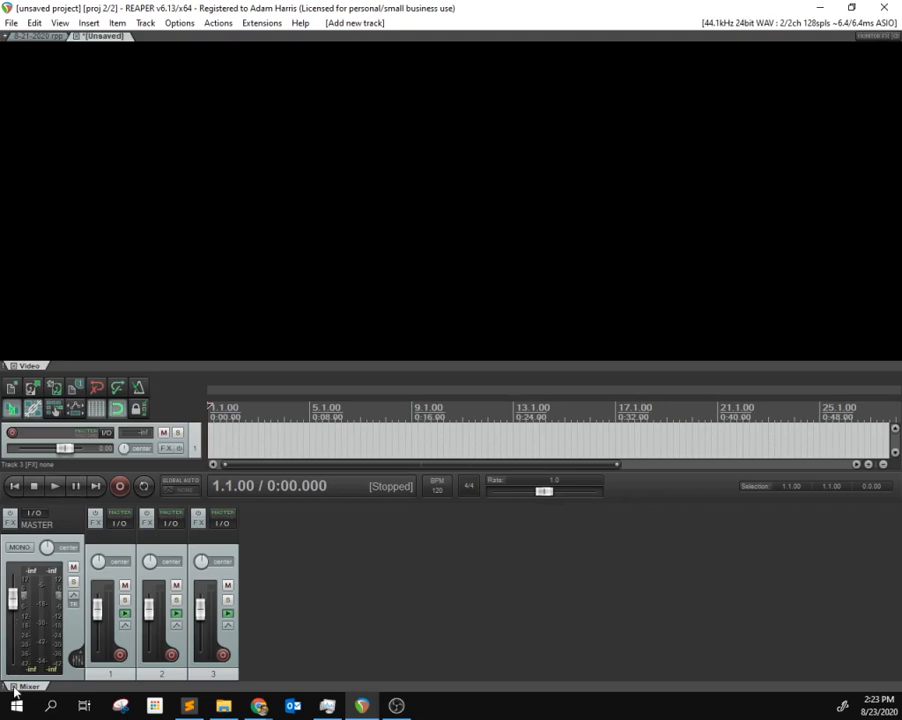
- Close the Mixer and show the docked Media Explorer
click(14, 688)
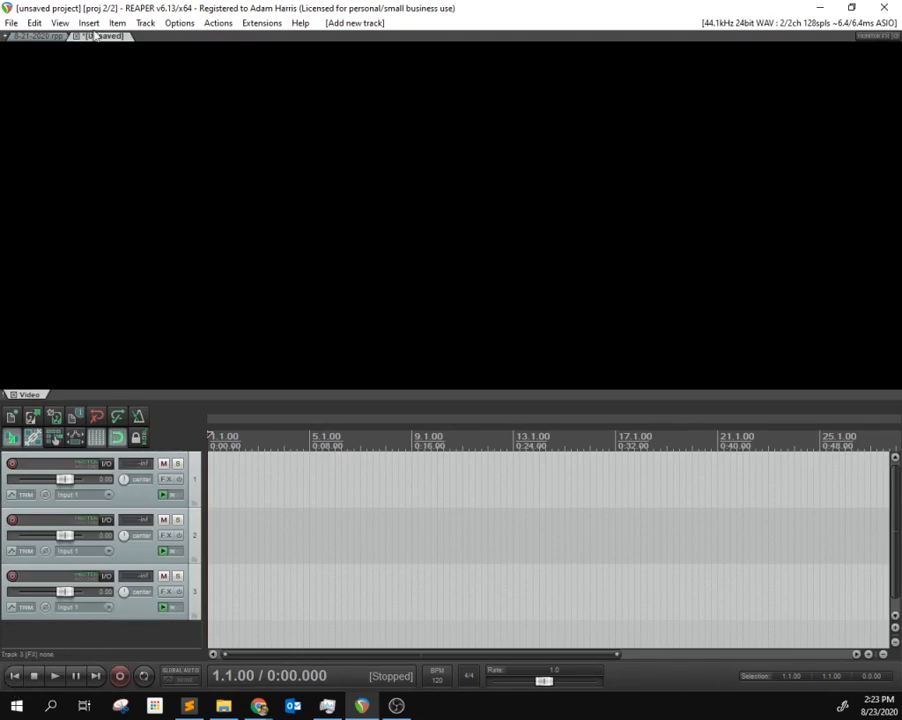
click(60, 23)
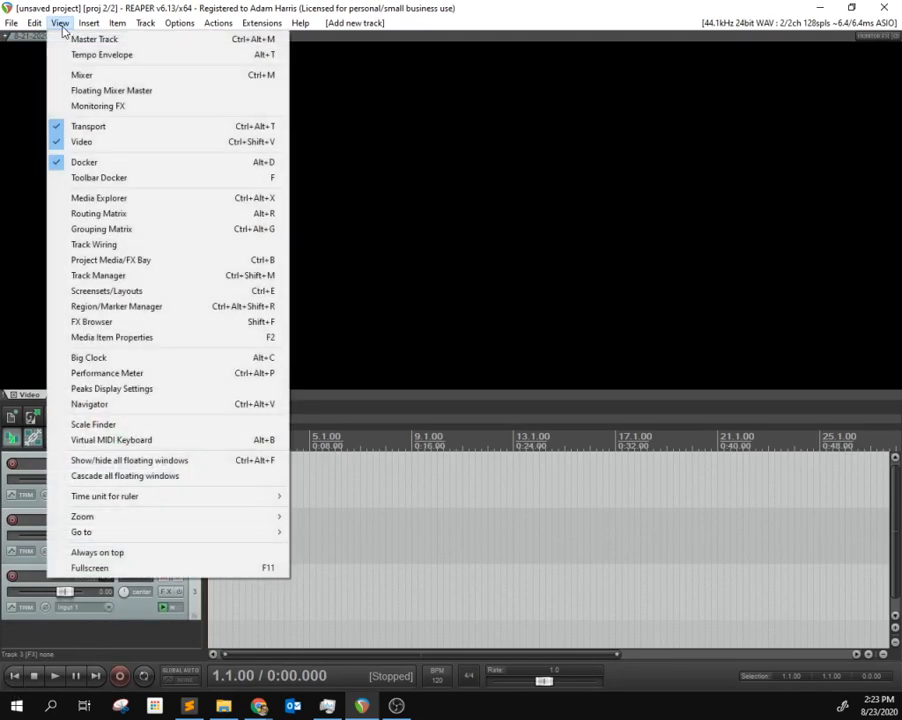
click(104, 204)
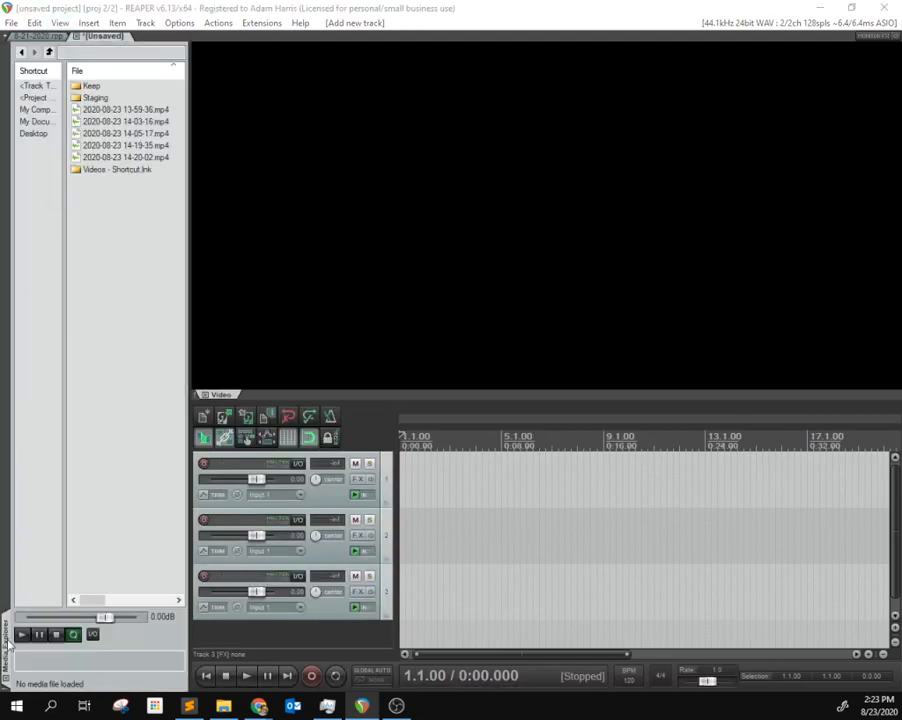
- Try docking the Media Explorer below the transport, and return it to the side docker next to the tracks
drag(8, 640, 234, 627)
drag(271, 678, 286, 697)
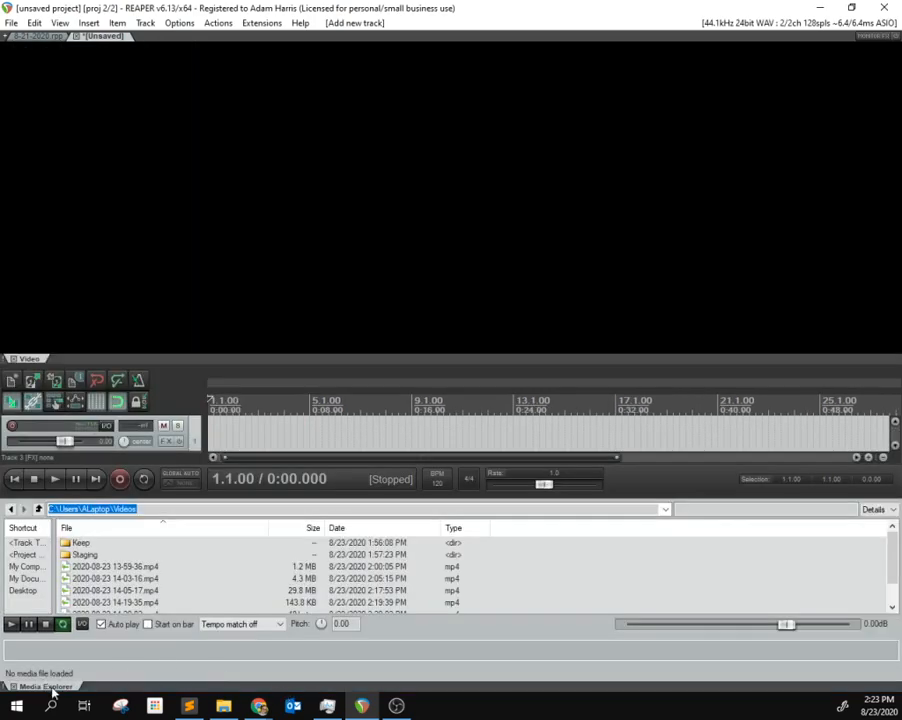
drag(67, 660, 5, 388)
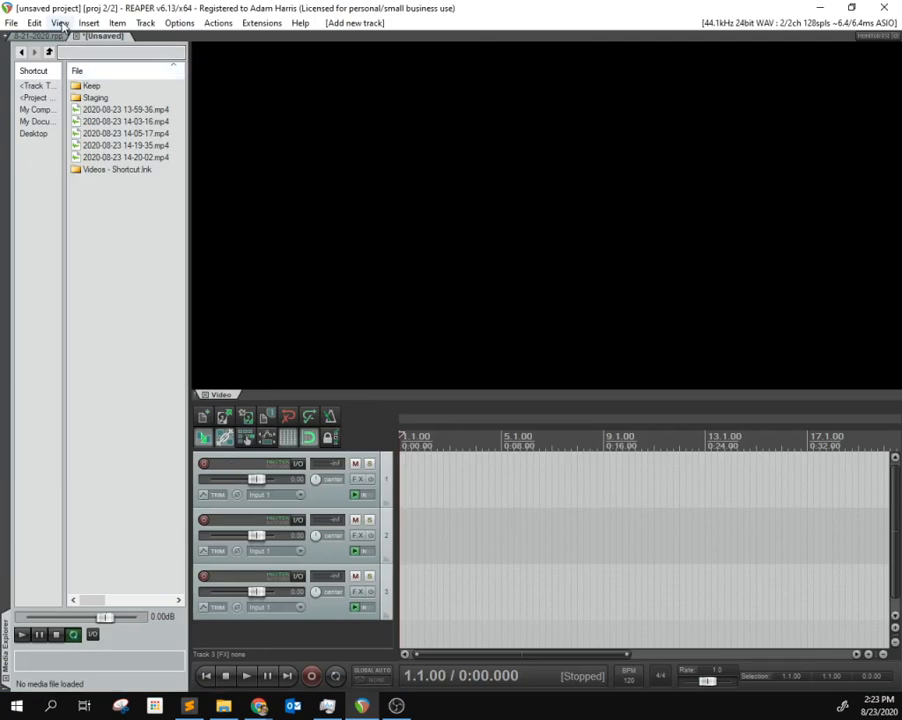
- Show the FX Browser in the same docker as the Media Explorer and switch between the two
click(60, 23)
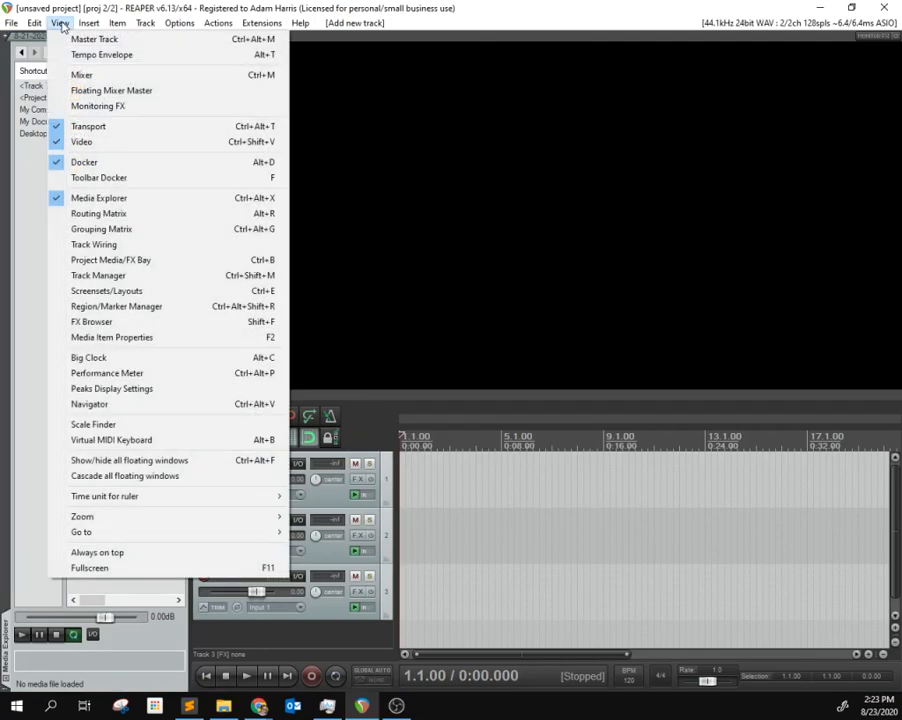
click(92, 105)
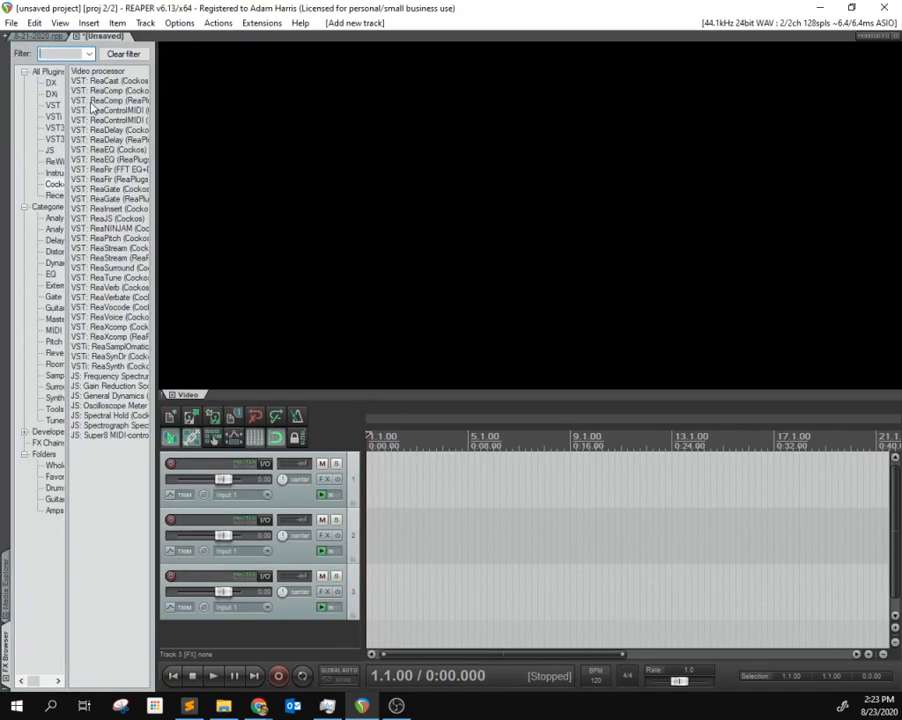
click(5, 595)
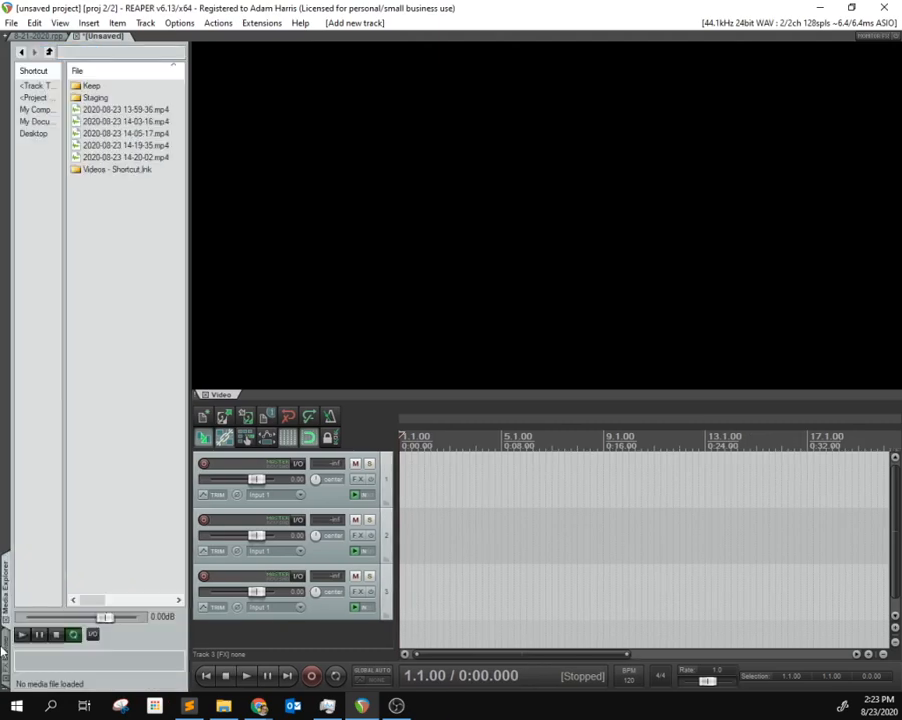
click(6, 650)
click(5, 575)
click(8, 648)
- Dock the FX Browser above the Media Explorer and adjust the divider between them
drag(187, 457, 4, 132)
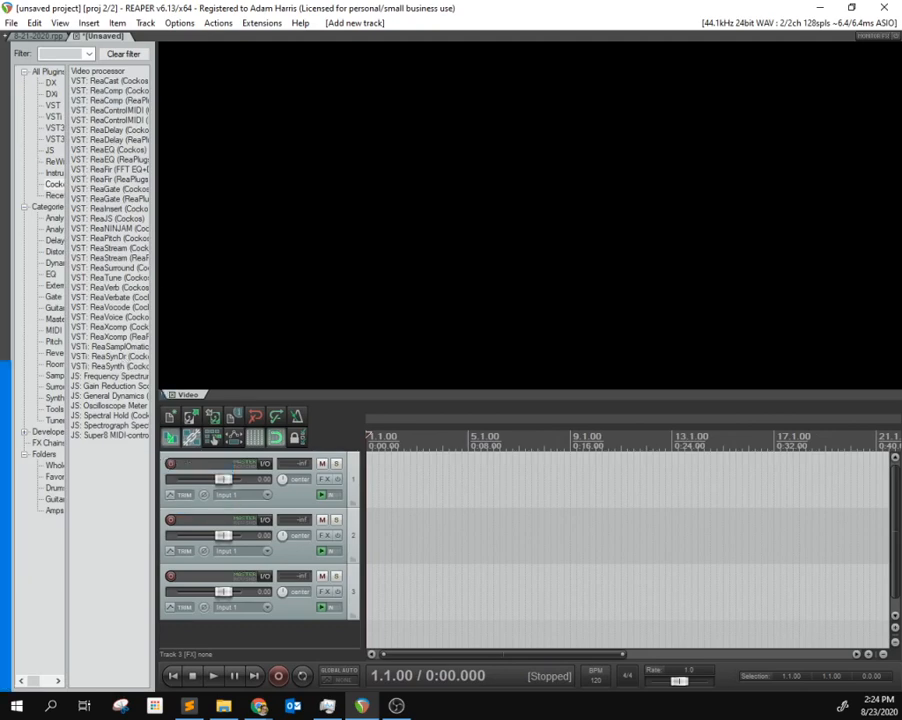
drag(4, 38, 4, 420)
drag(2, 110, 1, 60)
drag(4, 500, 6, 480)
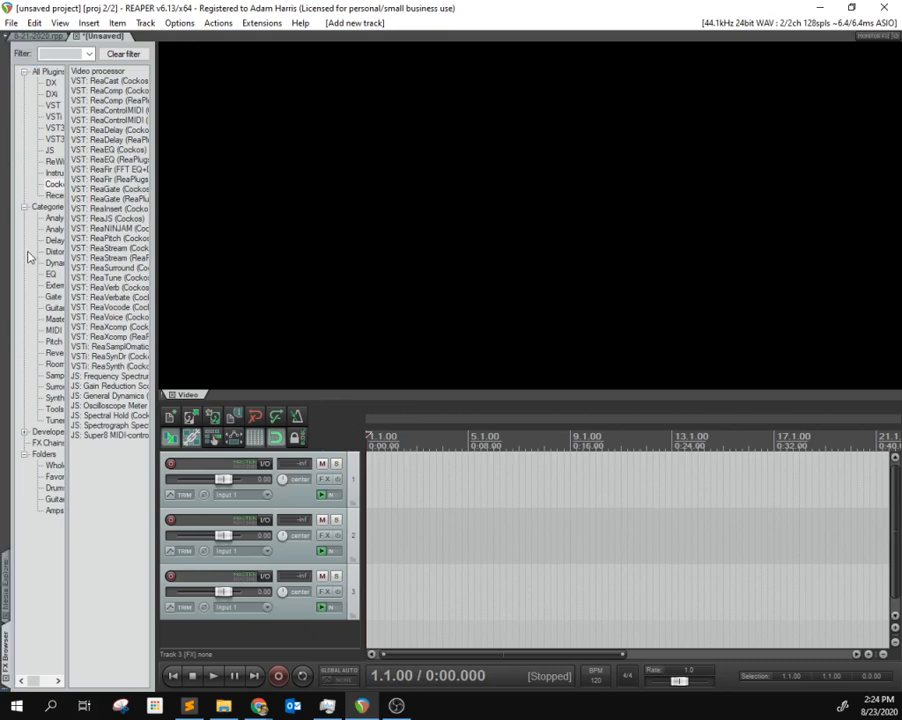
click(6, 588)
drag(6, 590, 4, 380)
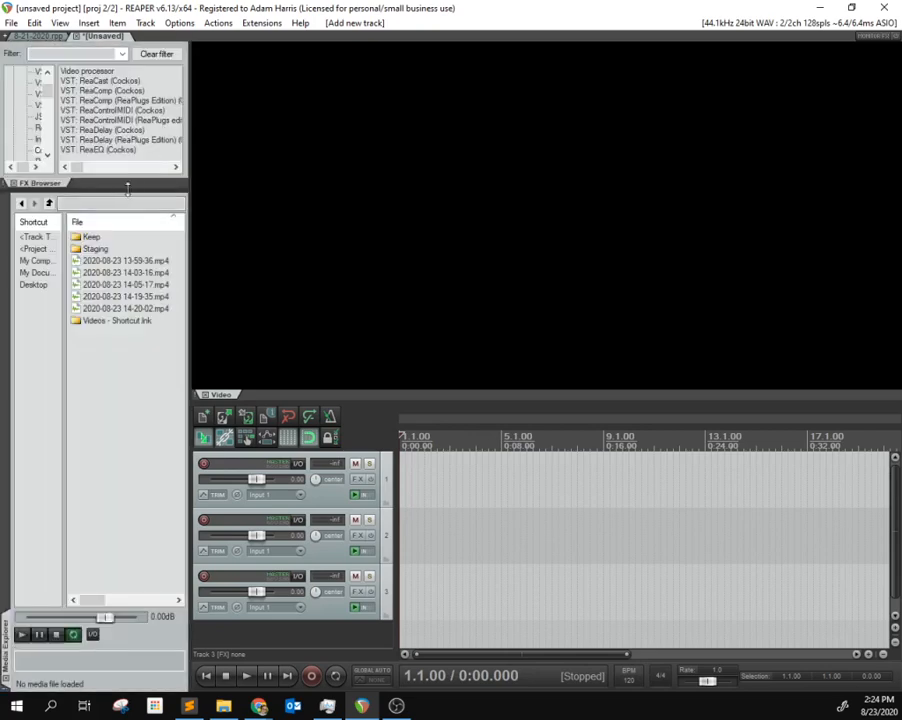
drag(127, 188, 100, 251)
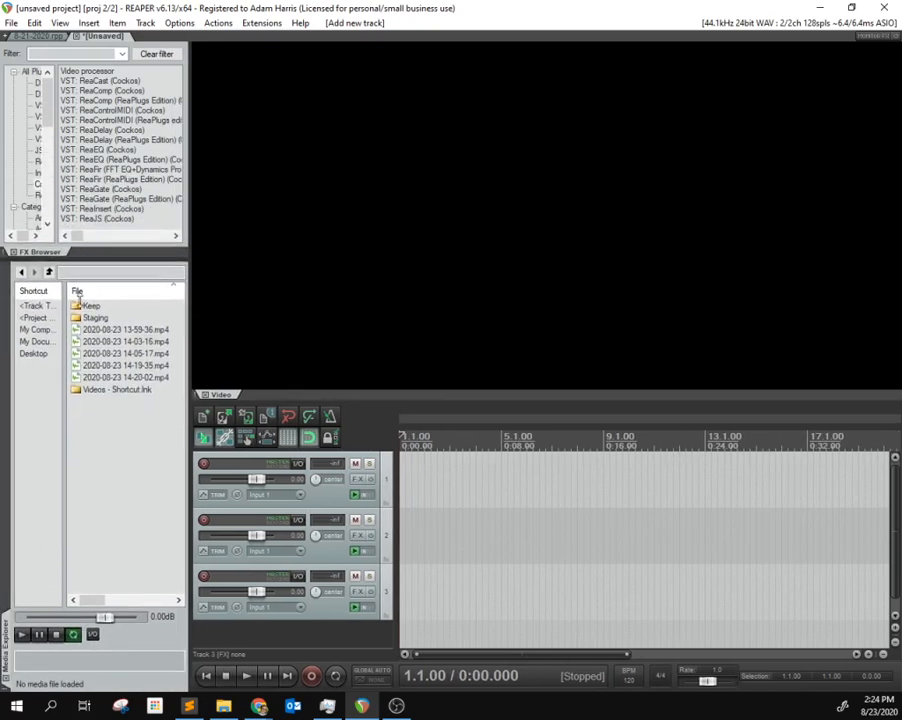
drag(77, 300, 85, 117)
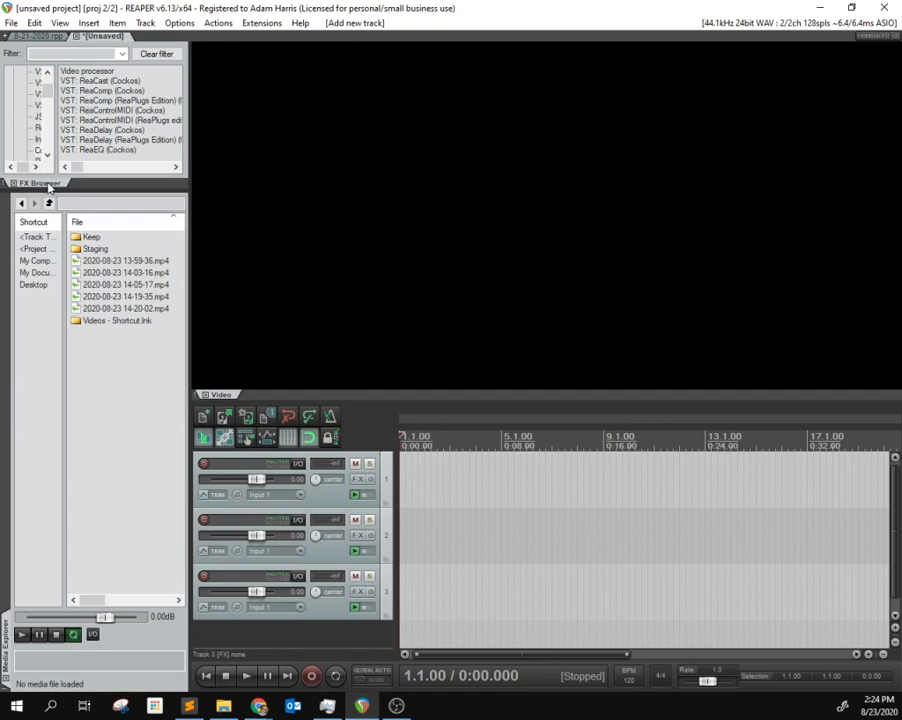
- Show the Big Clock docked beside the Video window
right_click(263, 139)
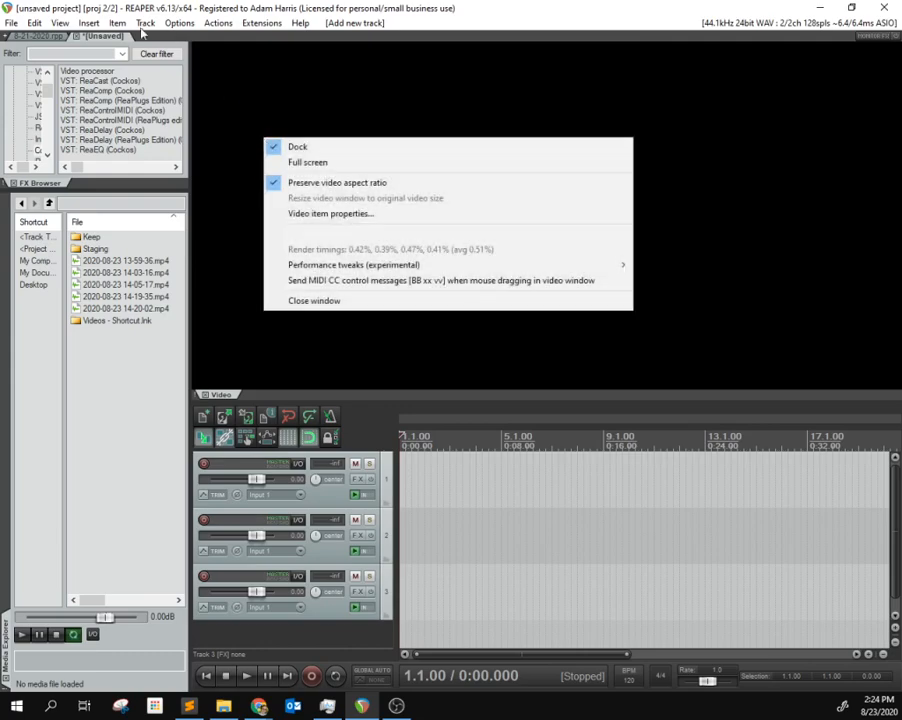
click(62, 22)
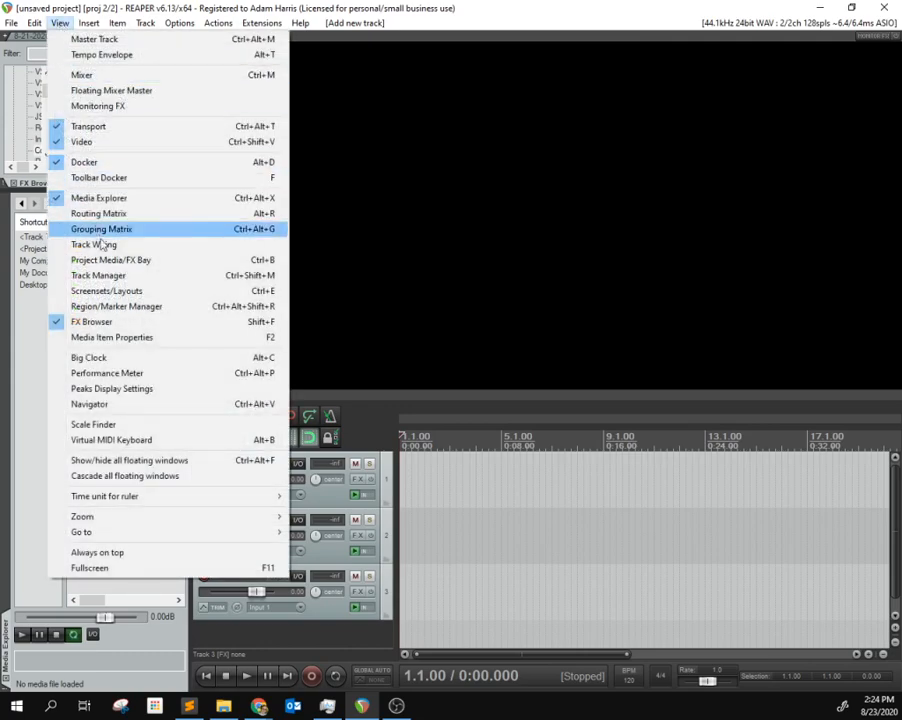
click(133, 359)
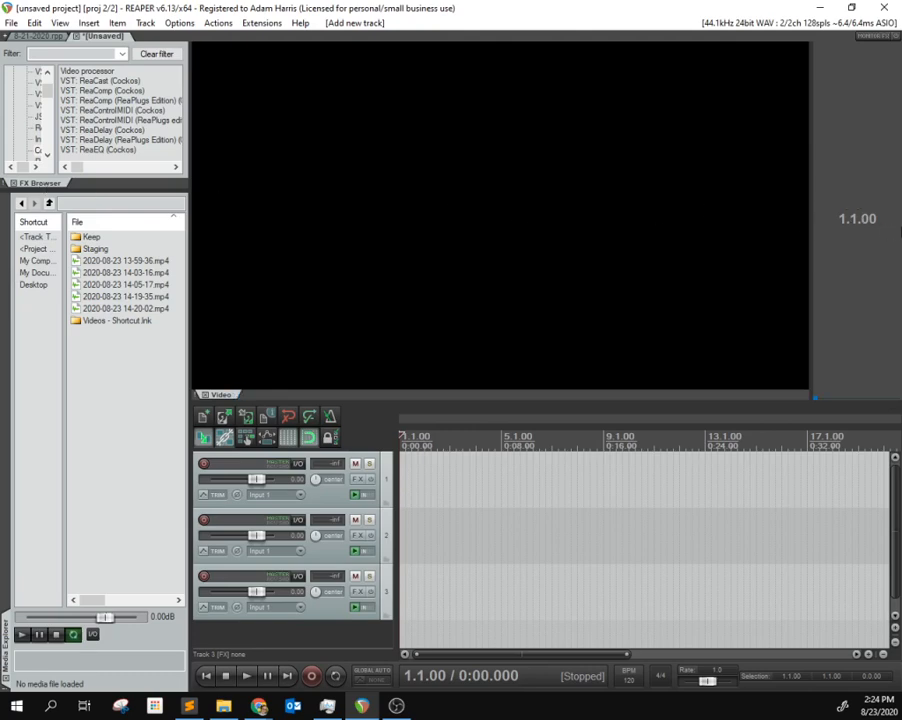
- Dock the FX Browser together with the Big Clock, switch between the two, and leave the Big Clock in front
drag(40, 183, 900, 235)
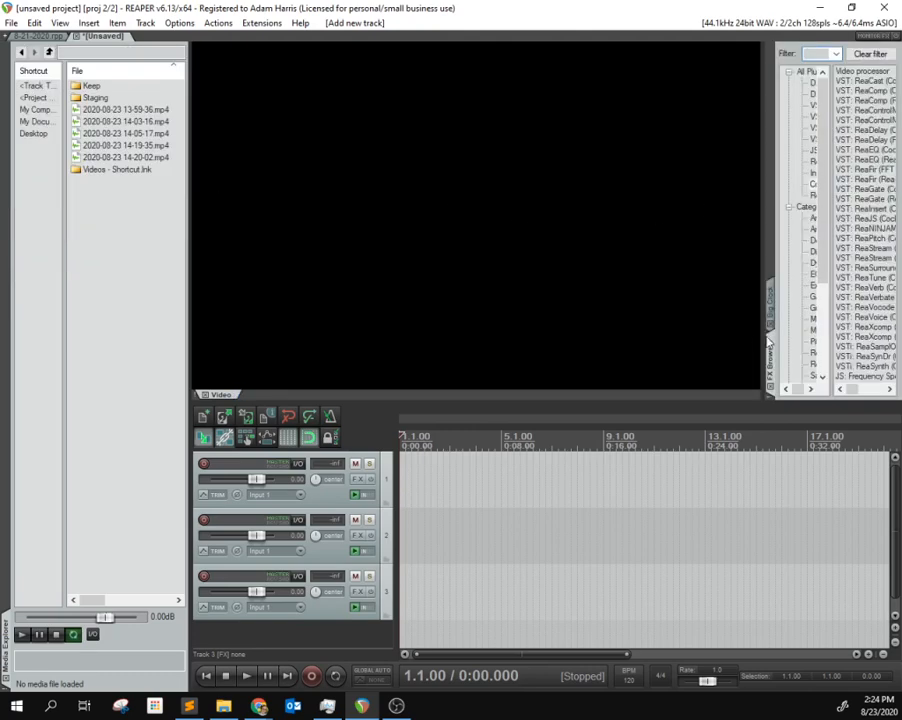
click(770, 322)
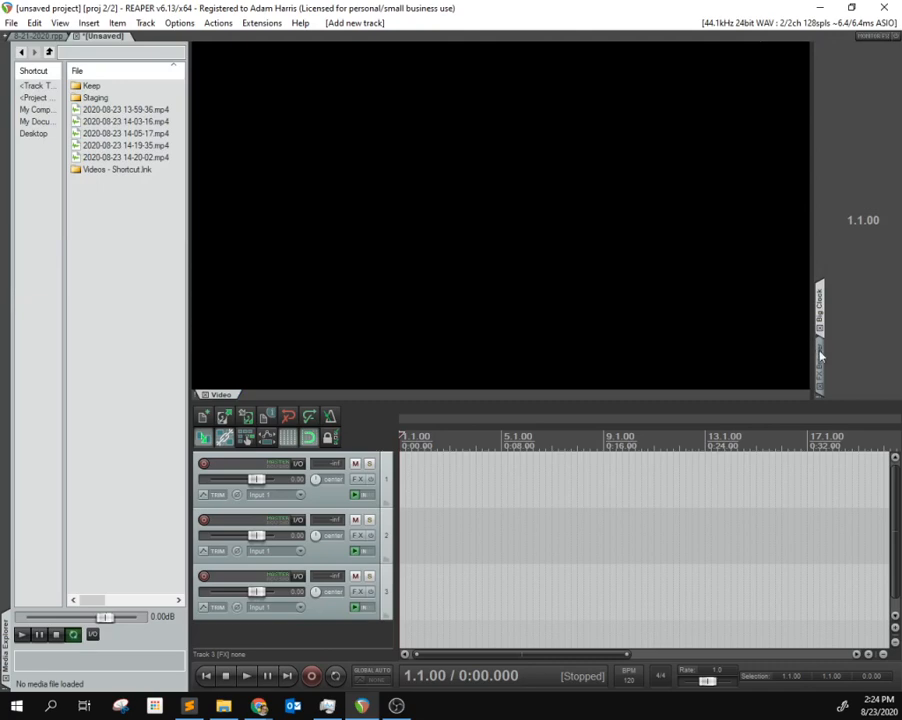
click(820, 355)
click(770, 305)
click(819, 365)
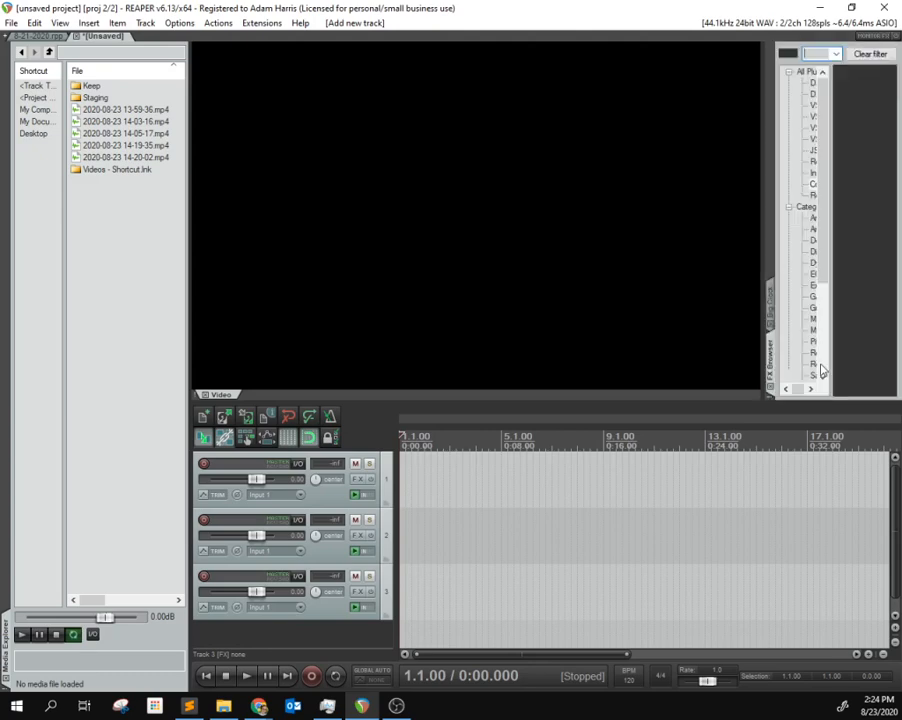
click(770, 305)
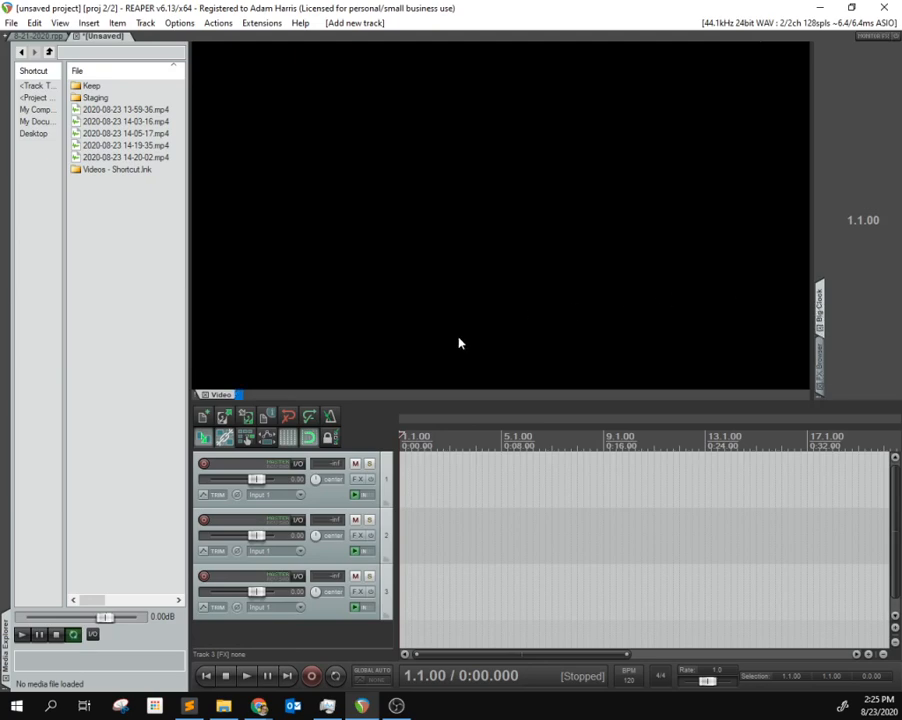
- Try docking the Big Clock with the Video window and floating it, and return it to the FX Browser's docker
drag(417, 364, 420, 362)
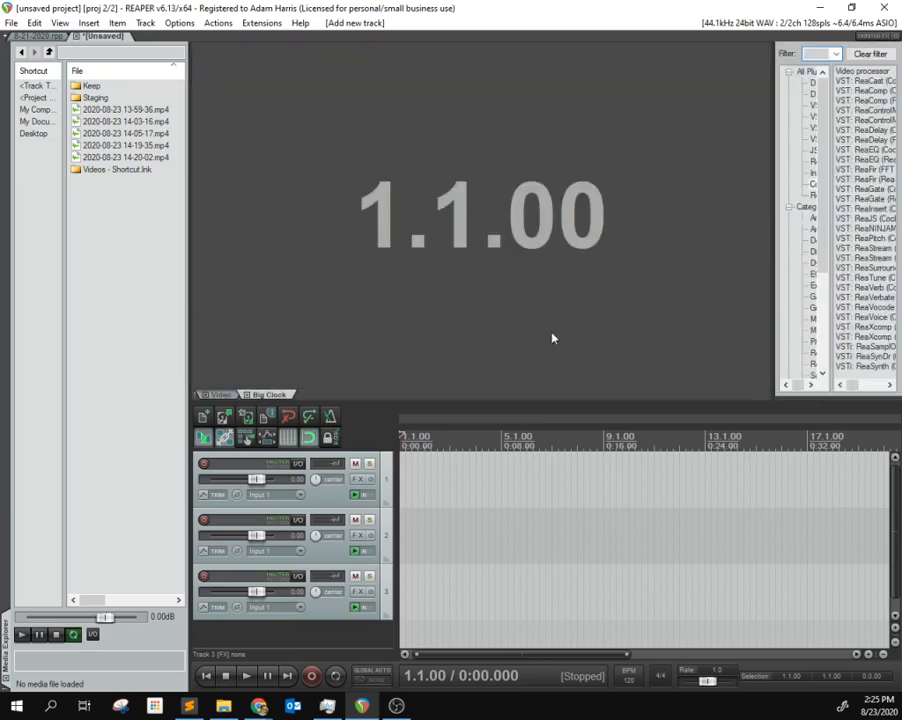
right_click(381, 292)
click(403, 297)
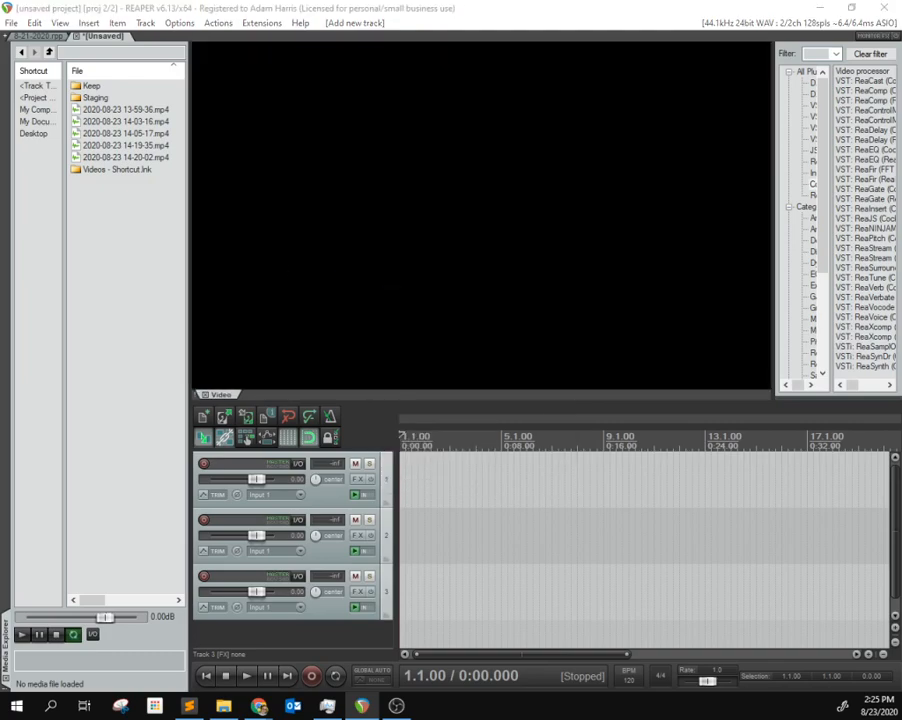
drag(300, 192, 350, 236)
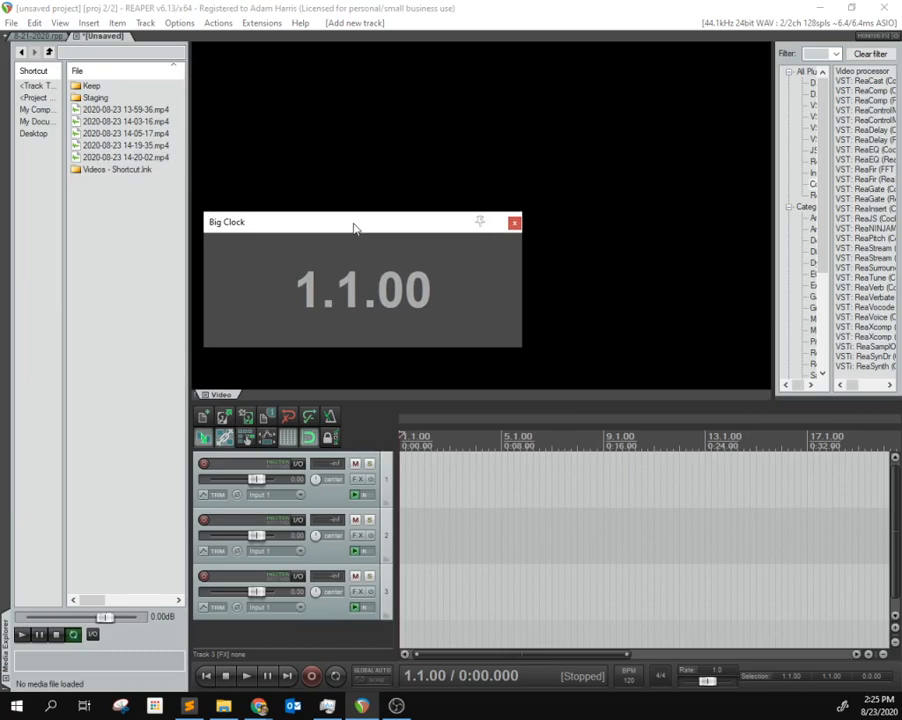
drag(353, 228, 425, 205)
right_click(426, 204)
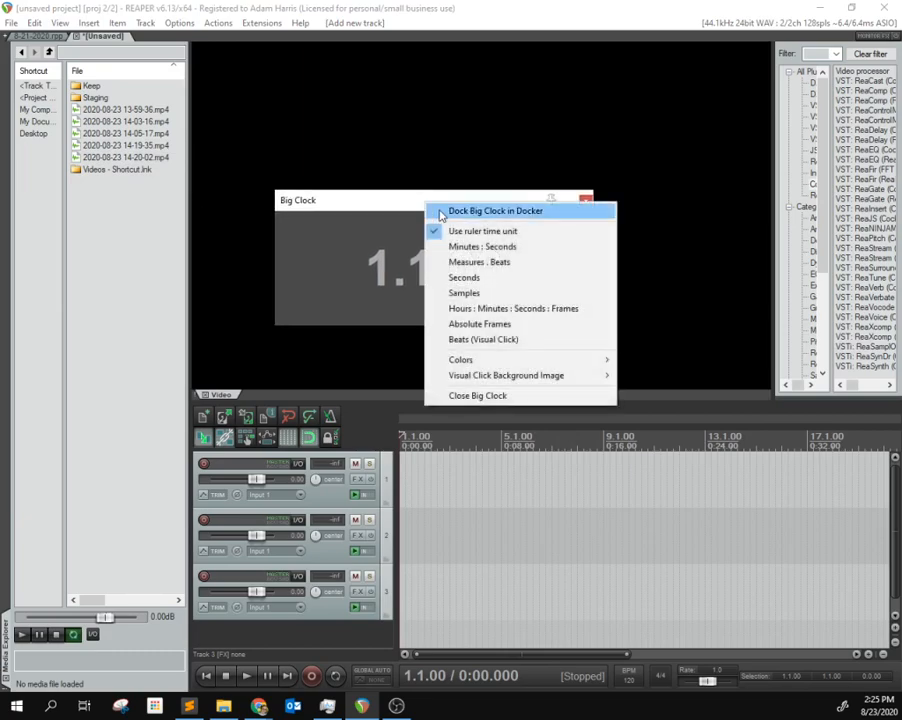
click(480, 211)
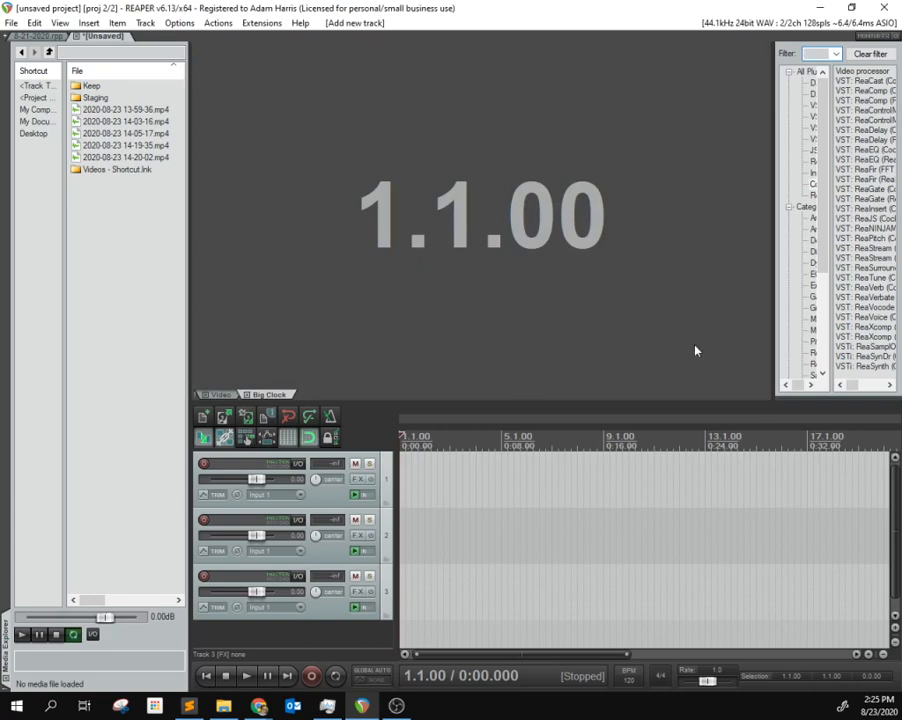
mouse_move(901, 247)
mouse_down()
mouse_move(341, 428)
mouse_move(697, 336)
mouse_move(901, 248)
mouse_up()
drag(835, 396, 835, 396)
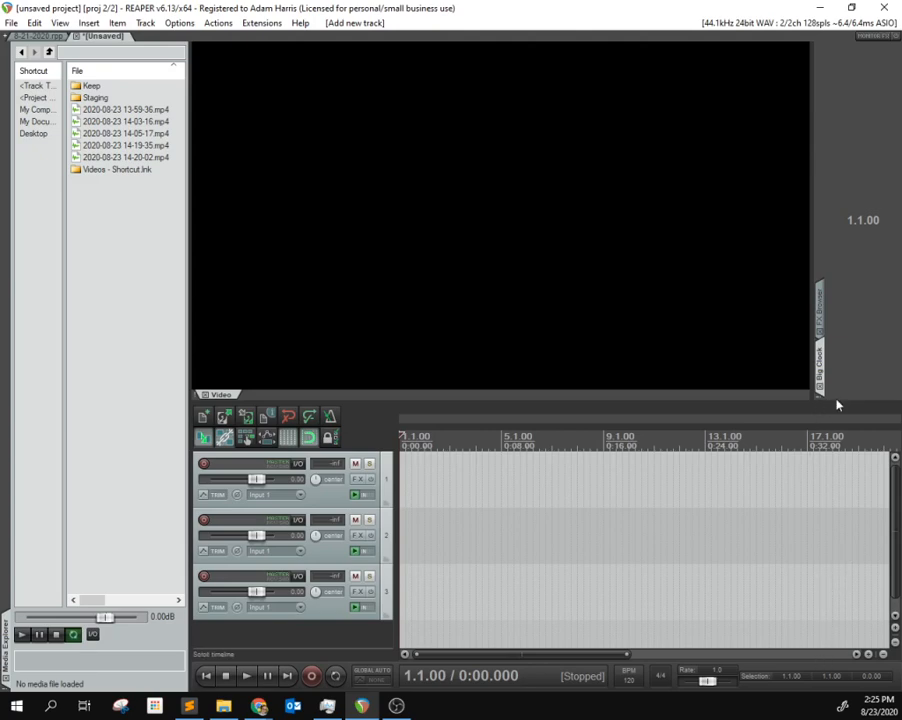
- Make the Video docker slightly taller and widen the Media Explorer's shortcut column
drag(834, 402, 806, 402)
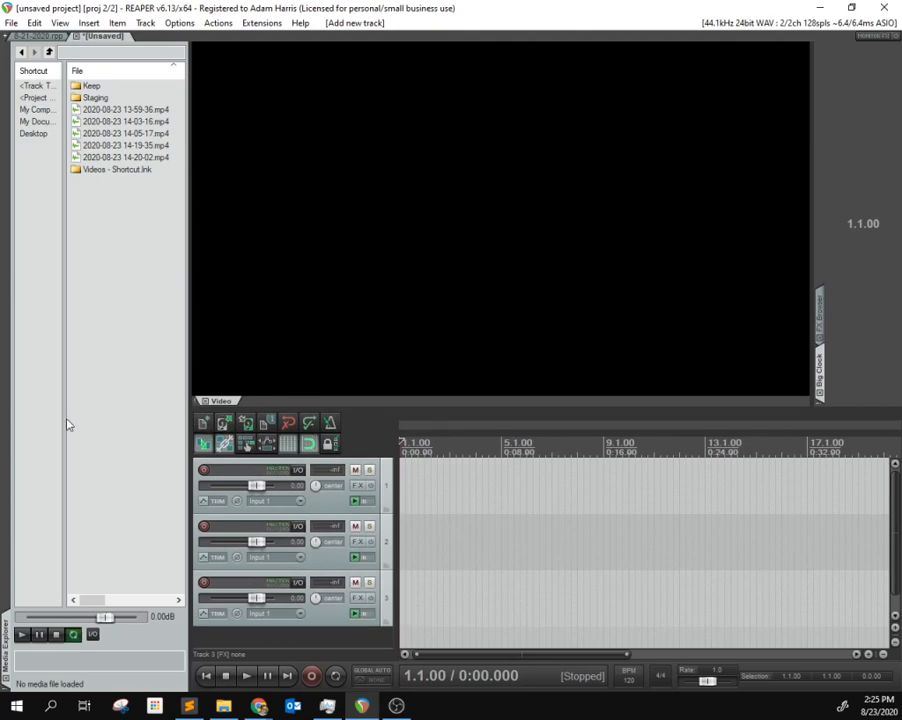
drag(66, 416, 69, 416)
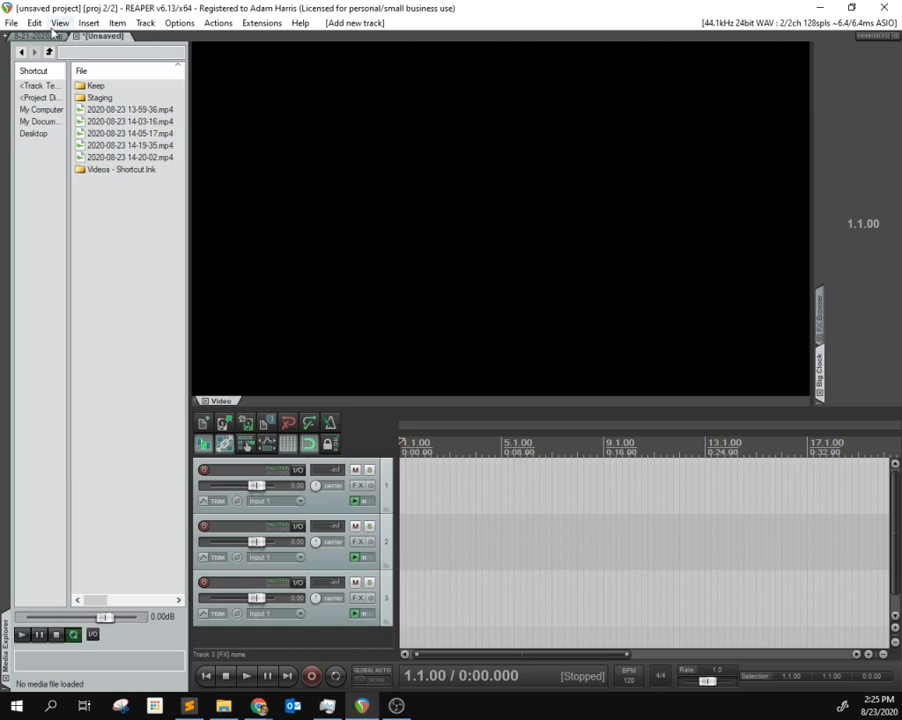
- Open the Screensets/Layouts window and load the Video Editing Layout window screenset
click(52, 22)
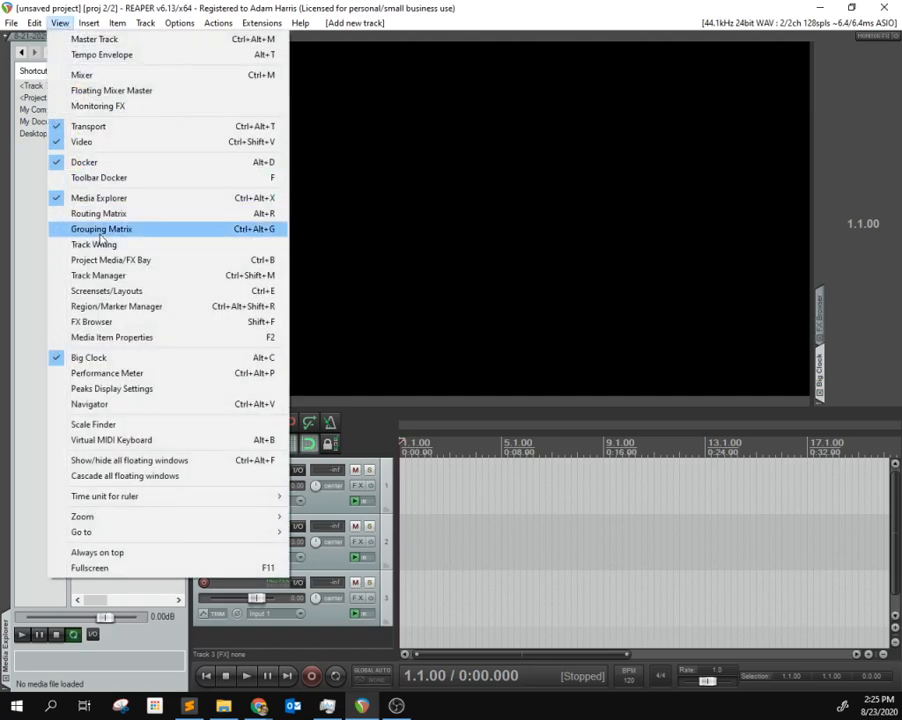
click(124, 292)
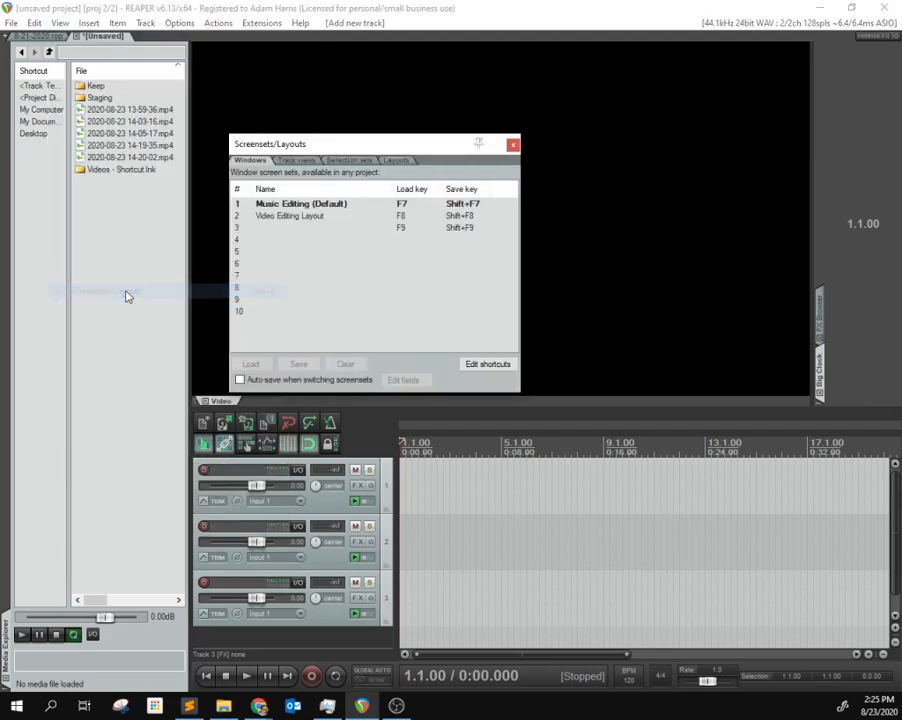
click(287, 218)
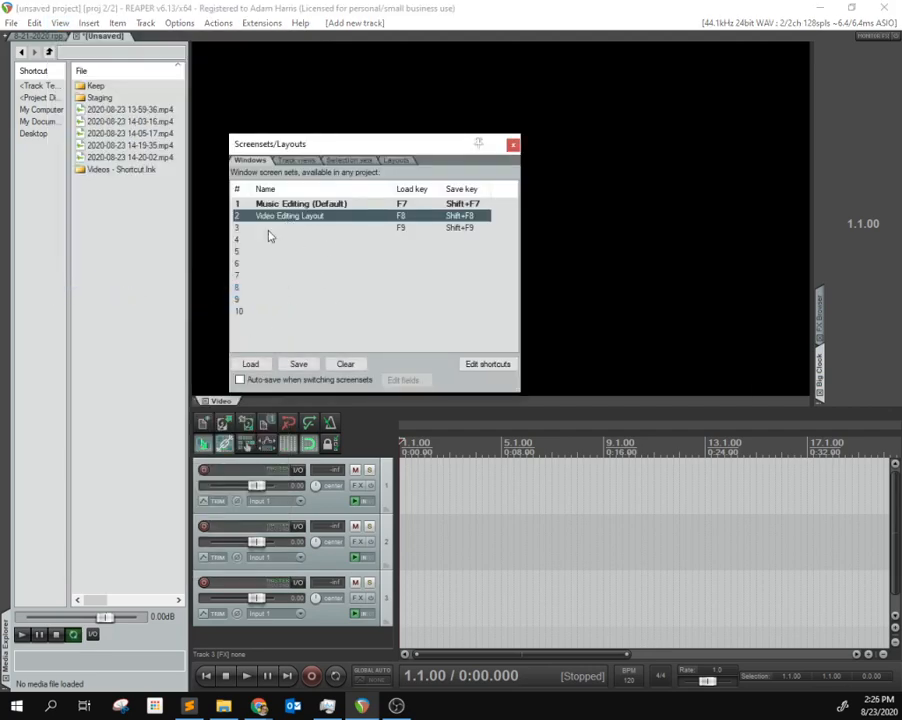
click(250, 365)
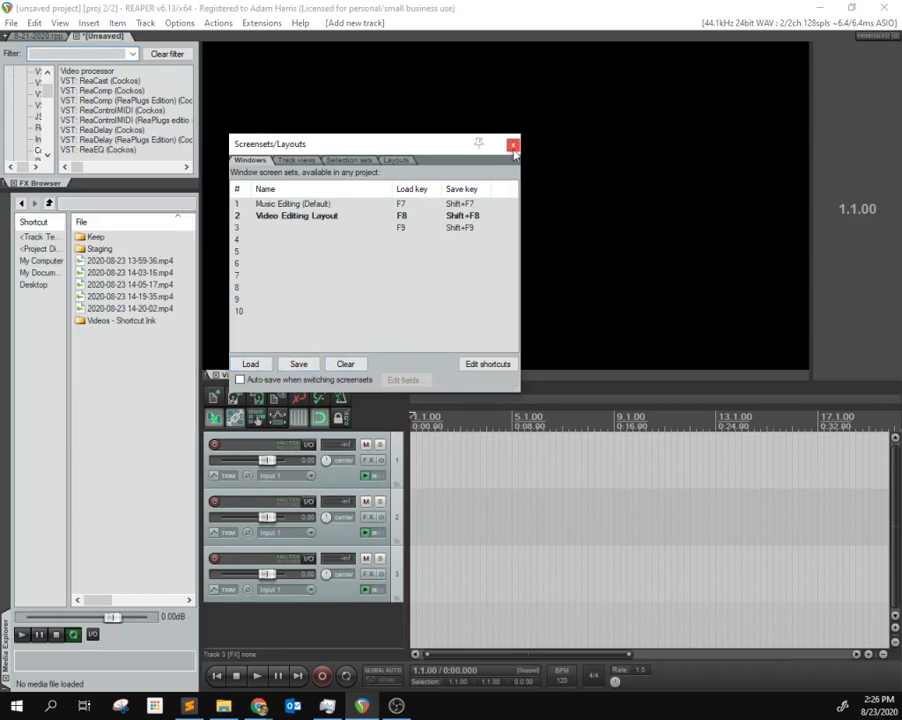
- Dock the FX Browser with the Big Clock beside the Video window and bring the Big Clock to the front
click(287, 217)
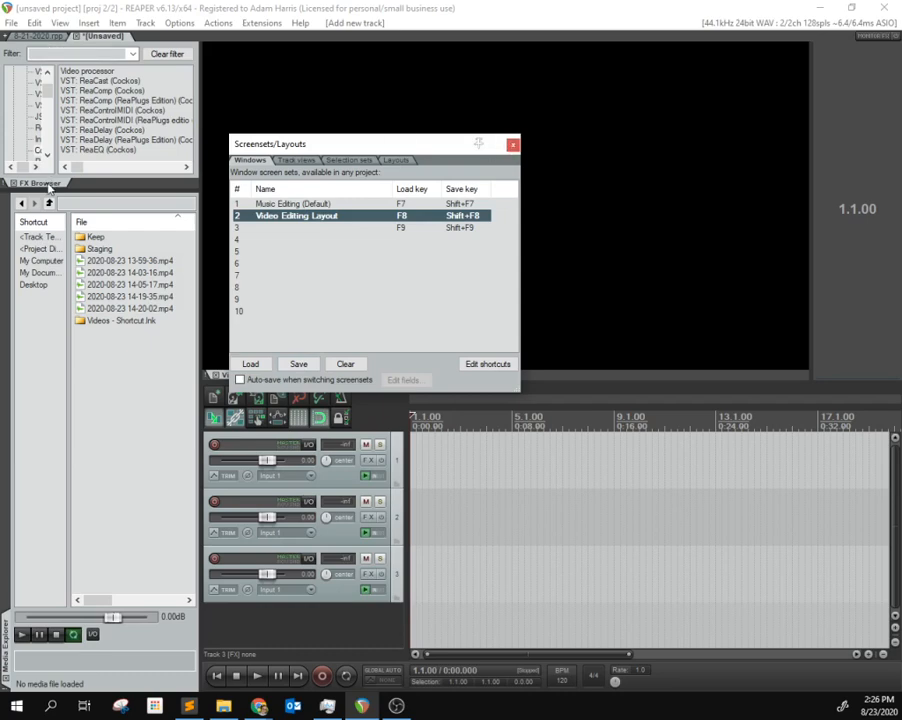
click(696, 224)
drag(829, 278, 829, 278)
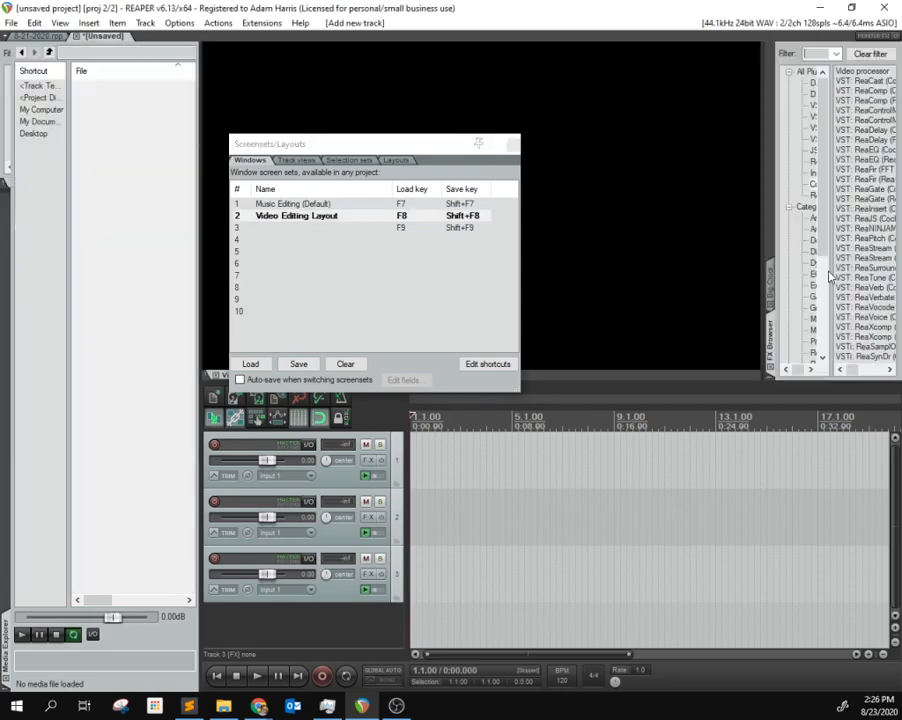
click(773, 288)
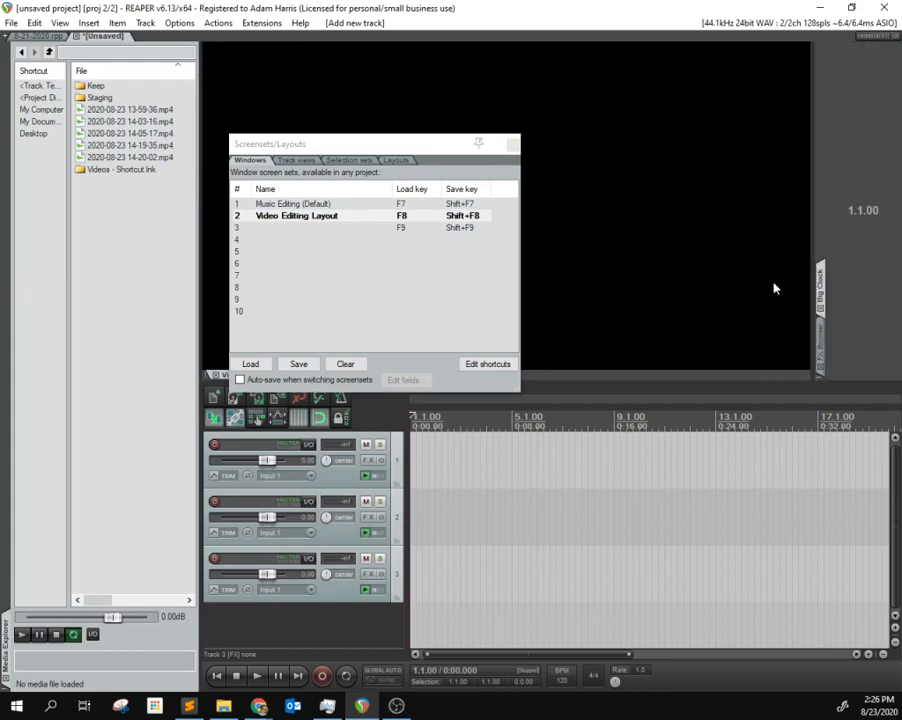
- Save the current window arrangement over screenset 2, keeping the name Video Editing Layout
click(302, 218)
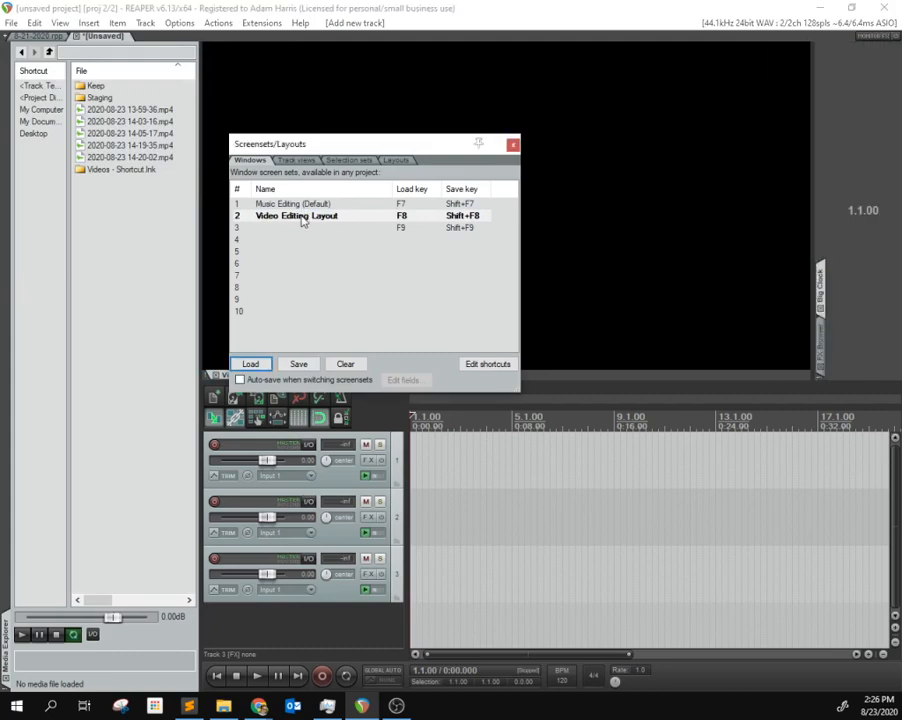
click(296, 364)
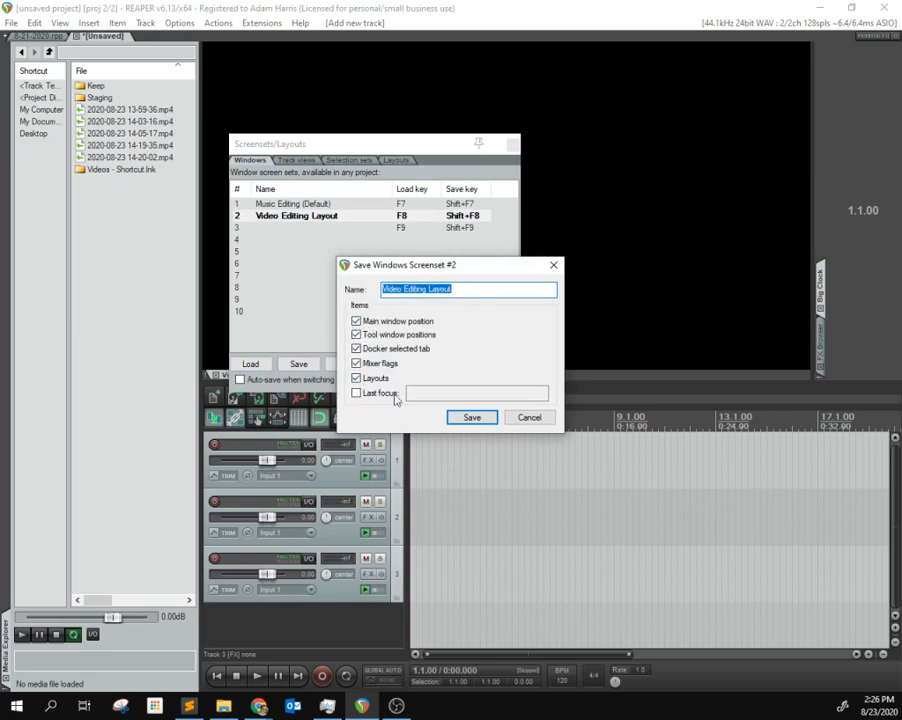
click(471, 417)
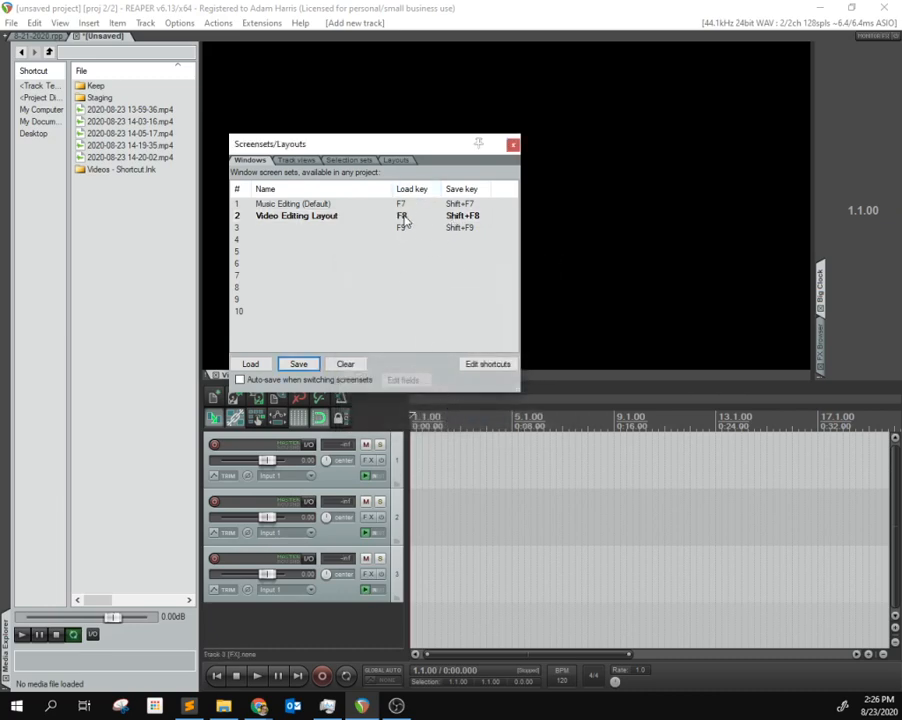
- Save the current window arrangement as screenset 3 under the name "test"
click(300, 218)
click(290, 229)
click(293, 366)
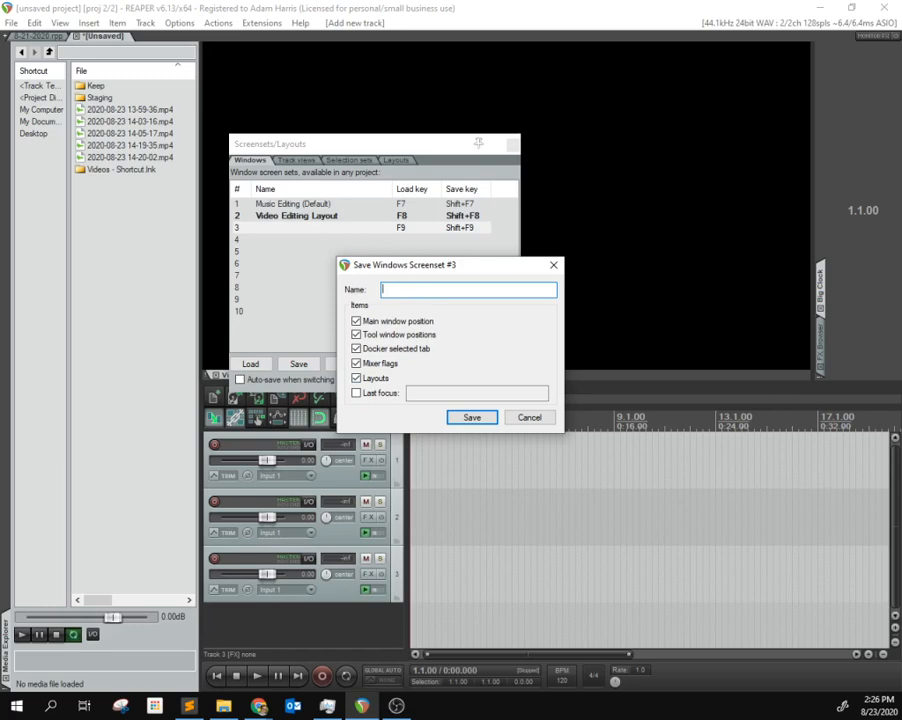
click(468, 418)
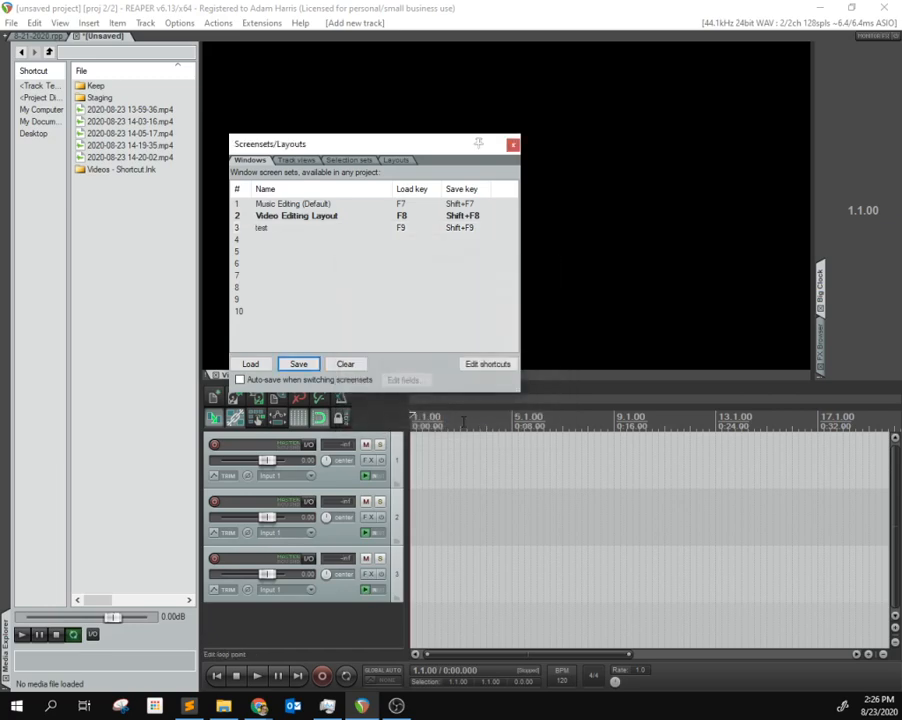
- Save the current window arrangement as screenset 4 under the name "test2"
click(326, 229)
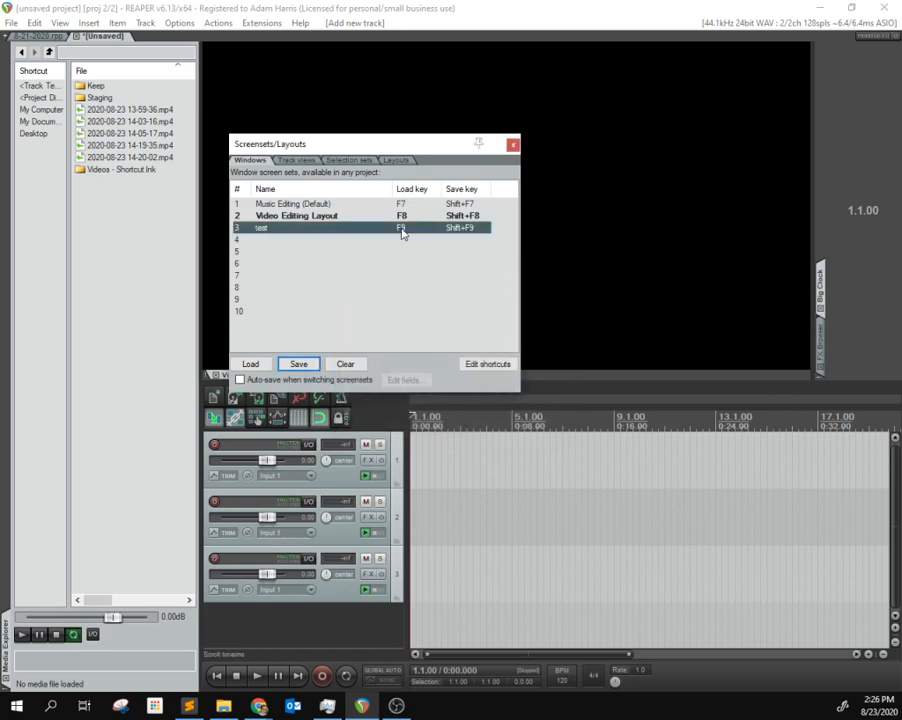
click(273, 240)
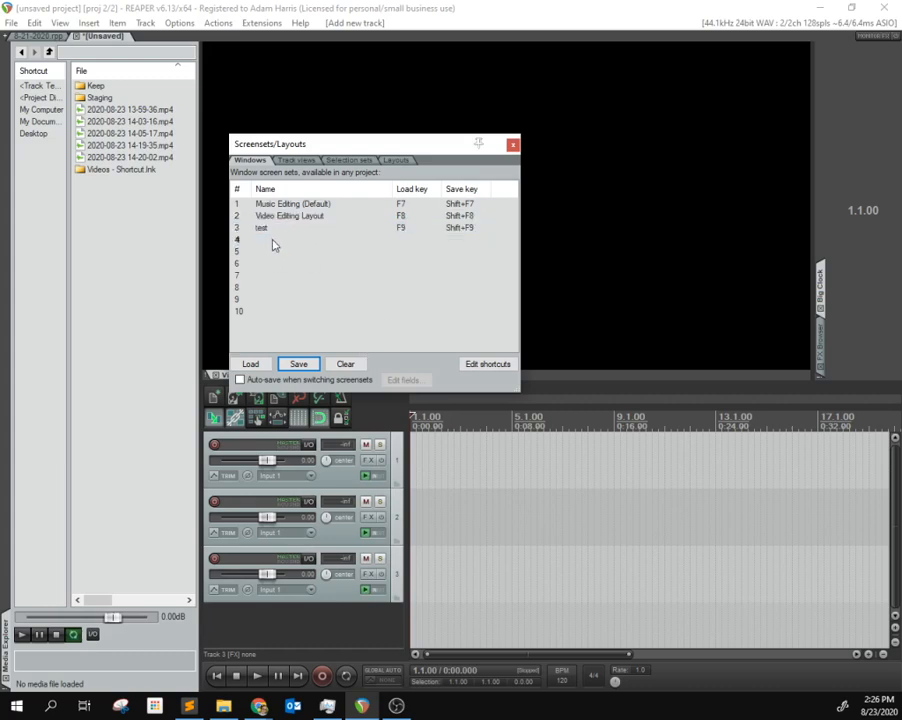
click(274, 242)
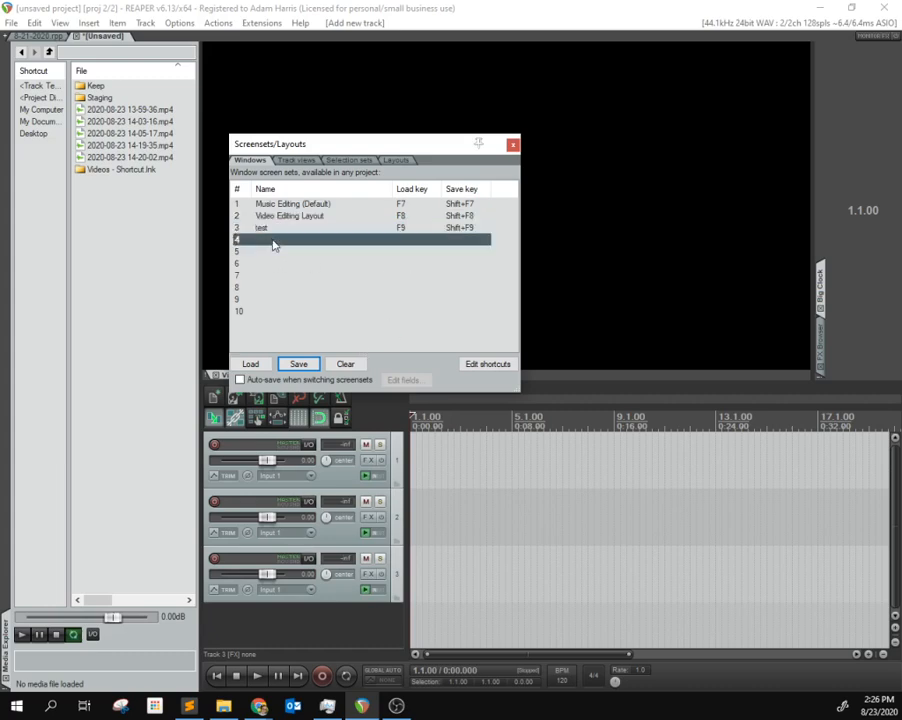
click(298, 364)
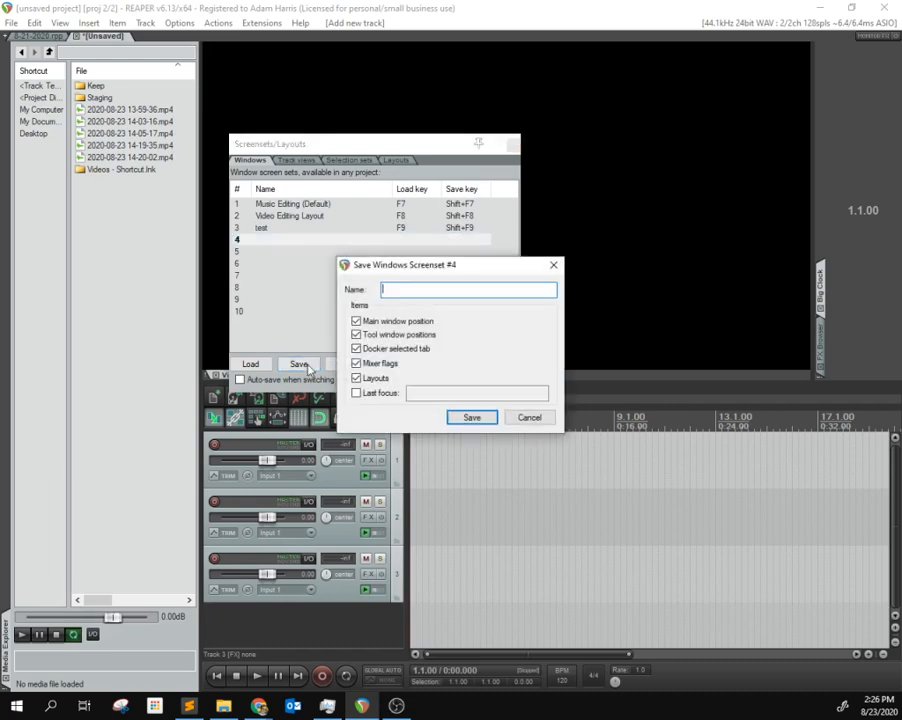
text(te)
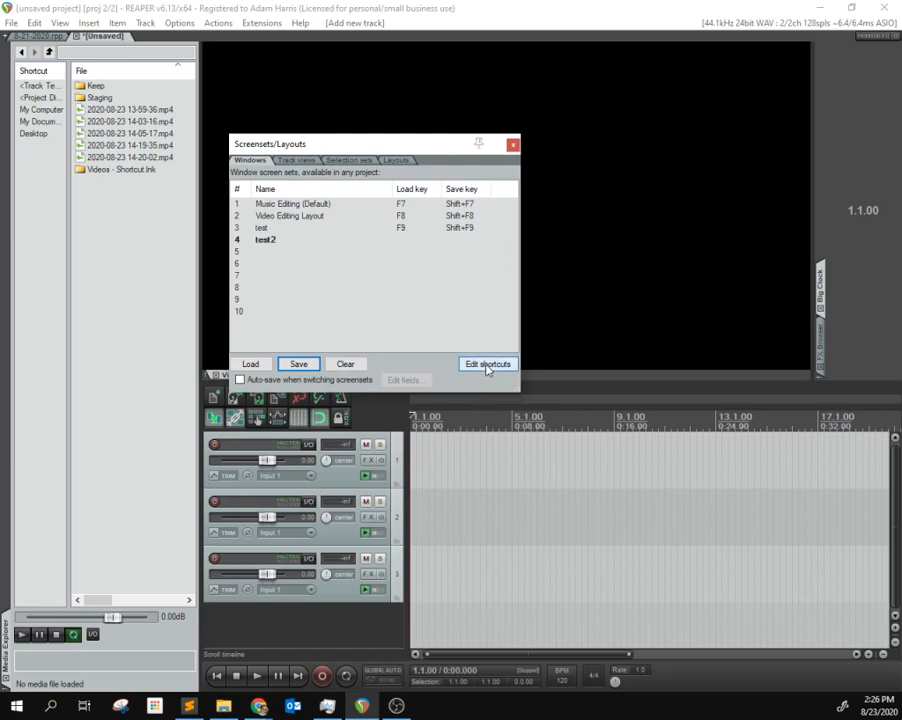
- Check the shortcut assignments of the load and save window set actions for screenset 4, then close the Actions window
click(298, 242)
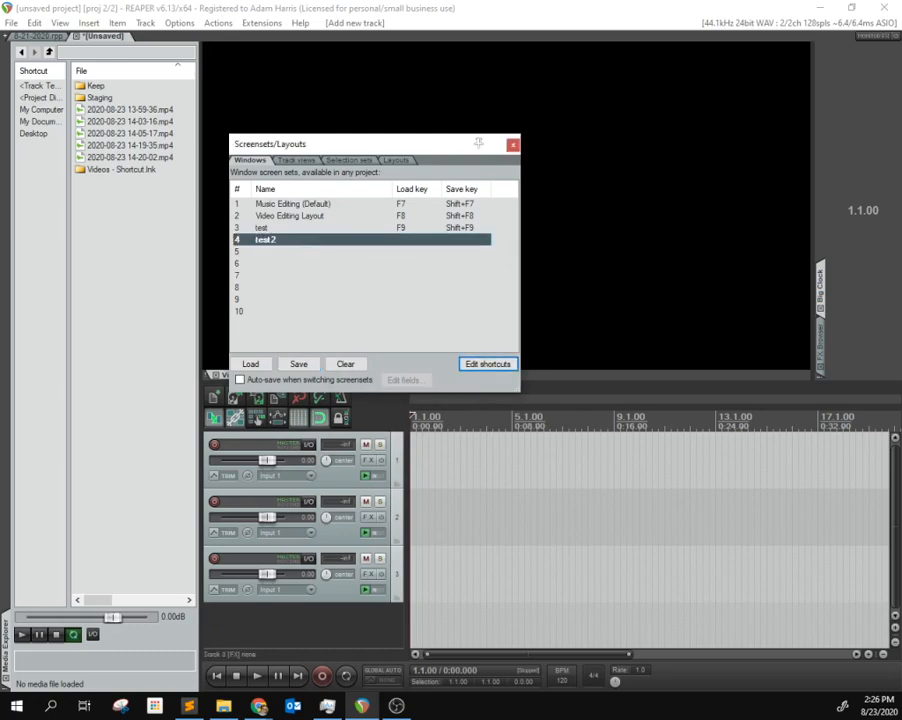
click(487, 364)
drag(686, 274, 636, 222)
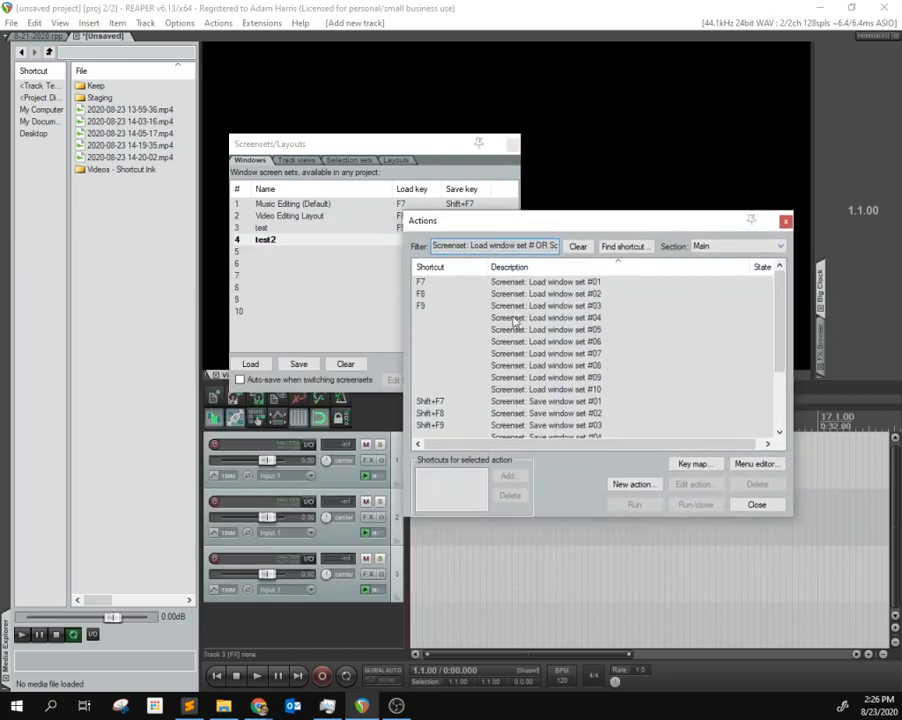
click(755, 505)
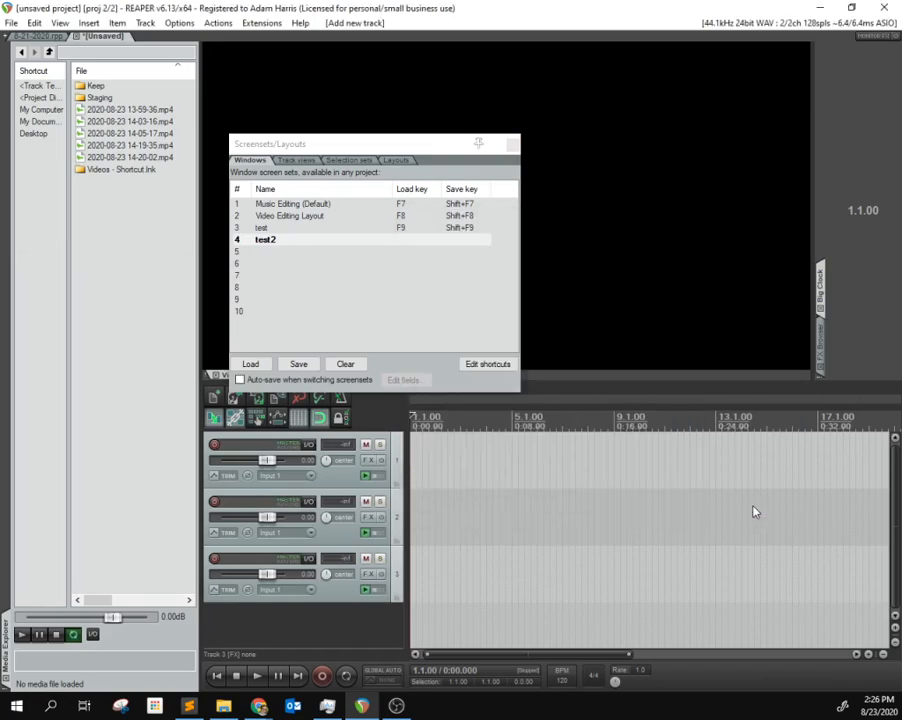
- Clear the "test2" and "test" window screensets and close the Screensets/Layouts window
click(346, 363)
click(290, 229)
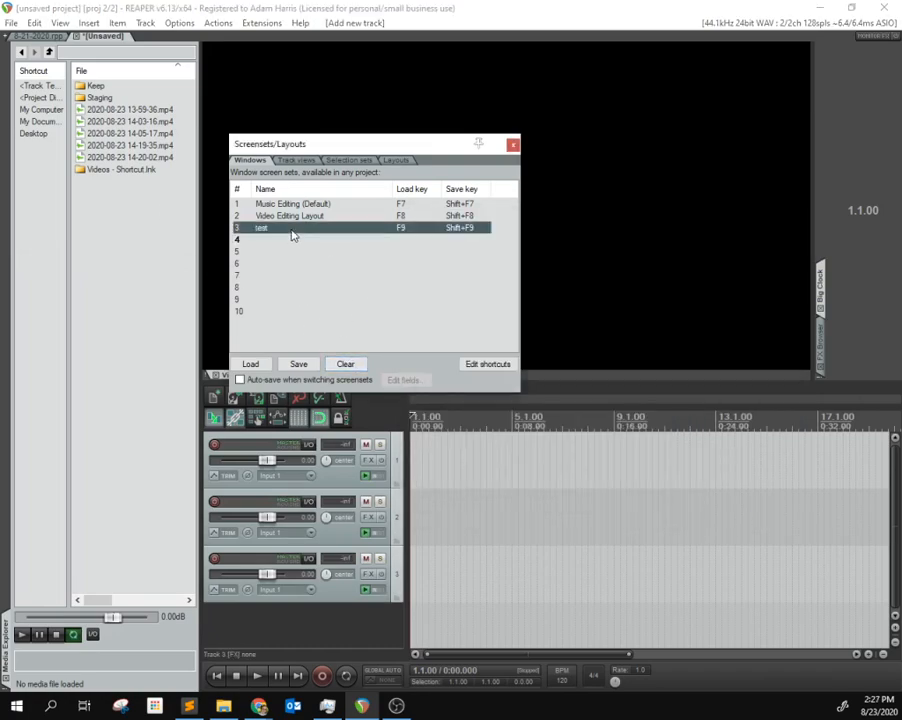
click(342, 366)
click(512, 145)
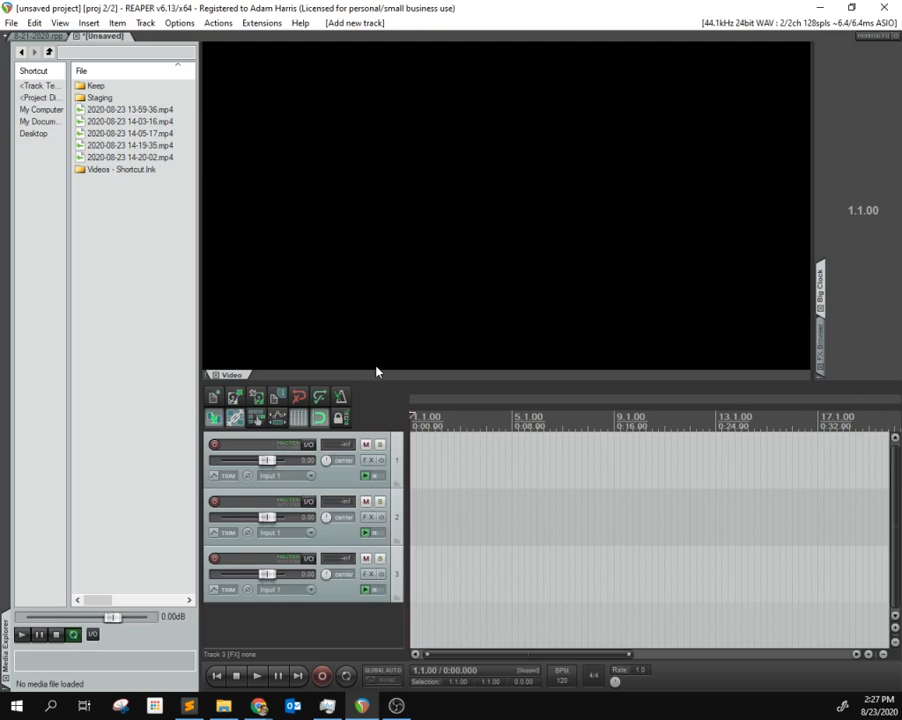
click(103, 121)
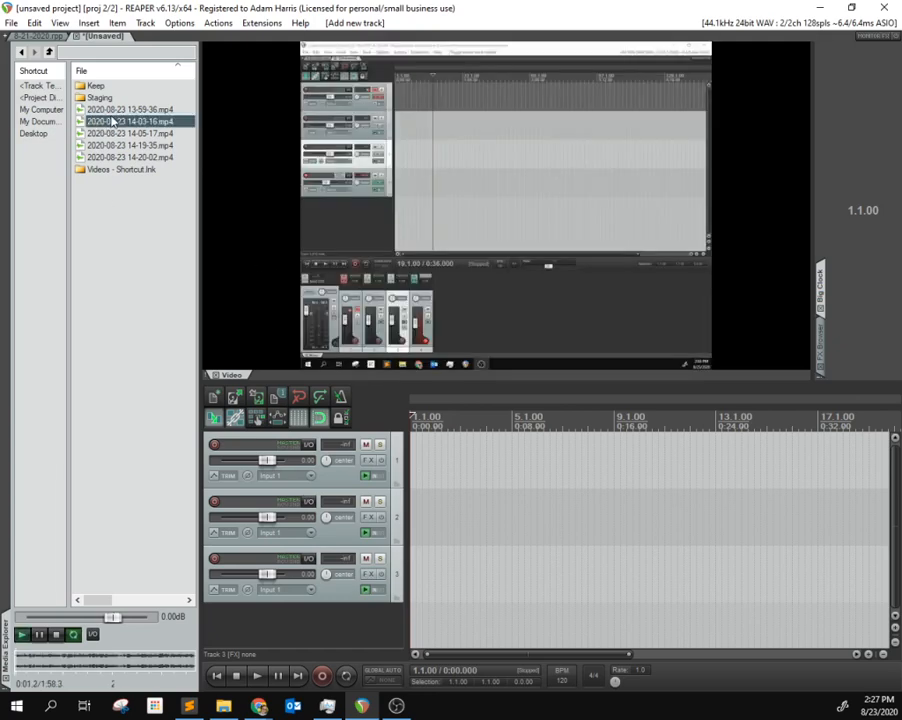
click(57, 634)
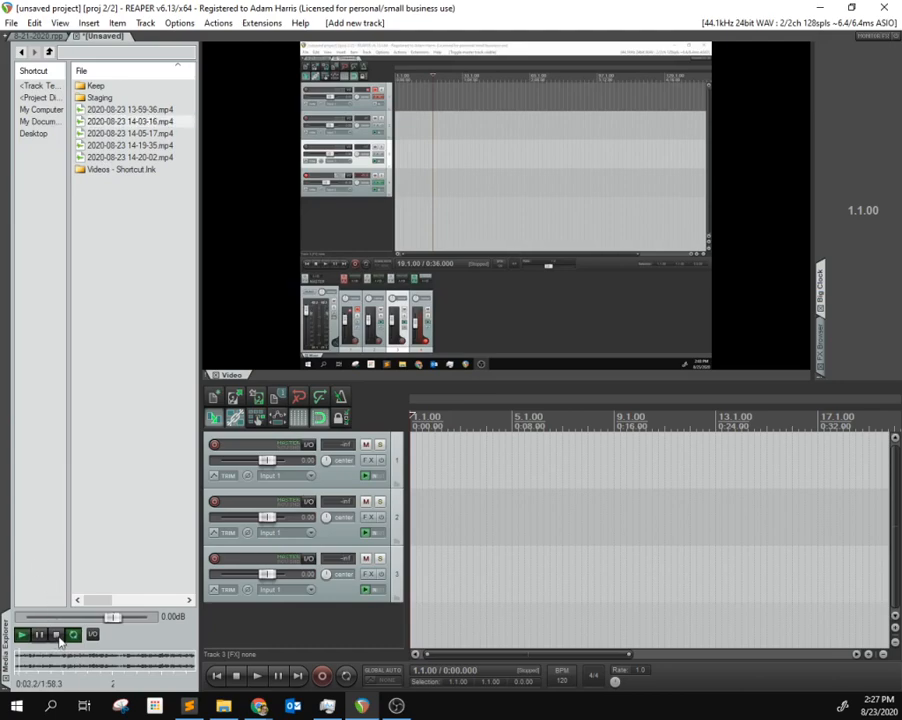
click(100, 133)
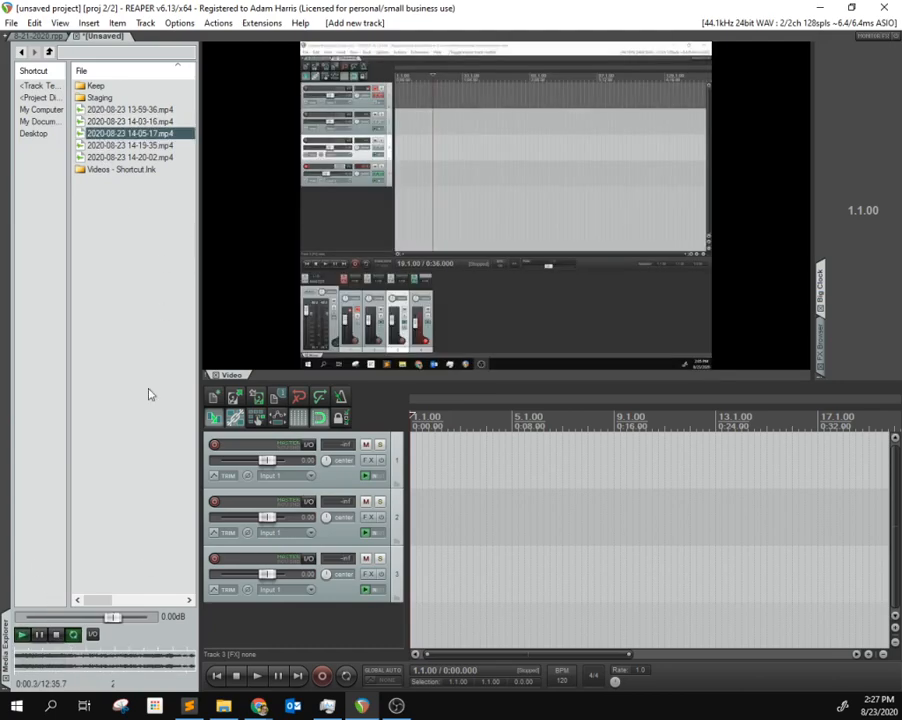
click(57, 634)
click(37, 662)
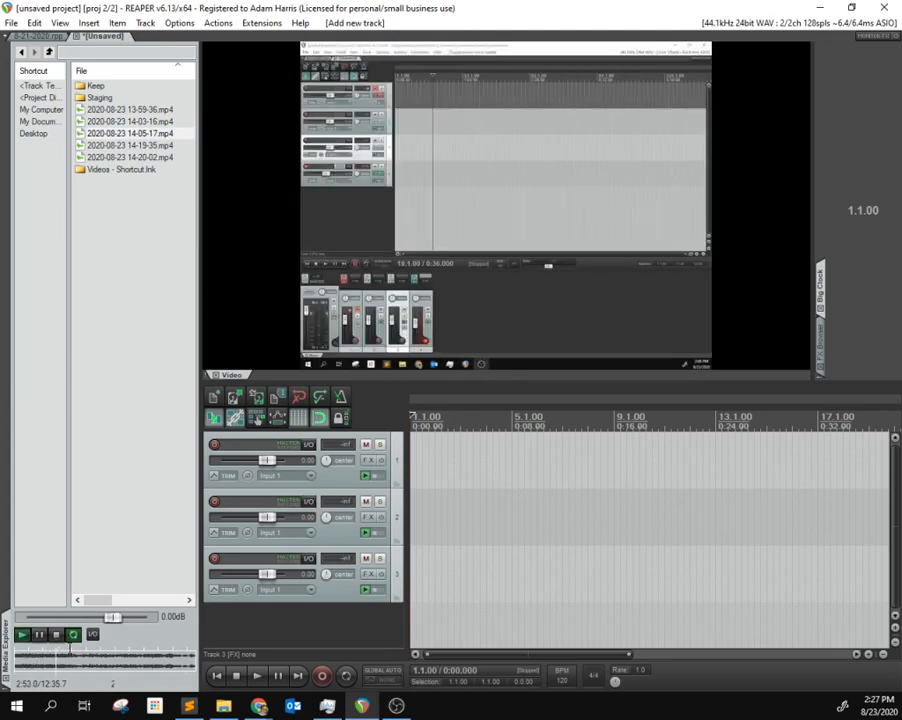
click(57, 634)
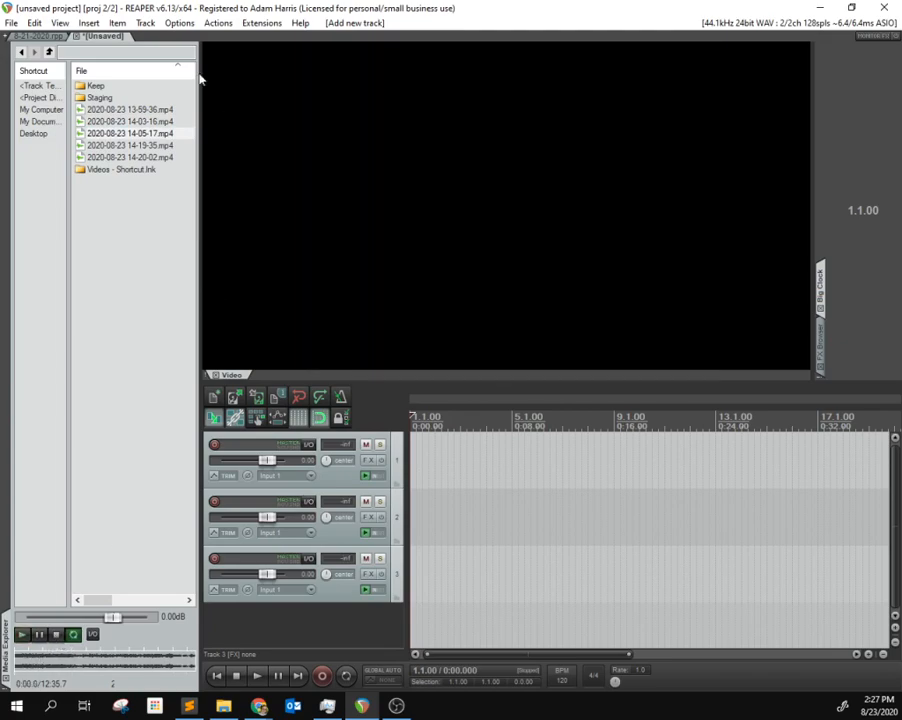
click(147, 149)
drag(147, 149, 422, 466)
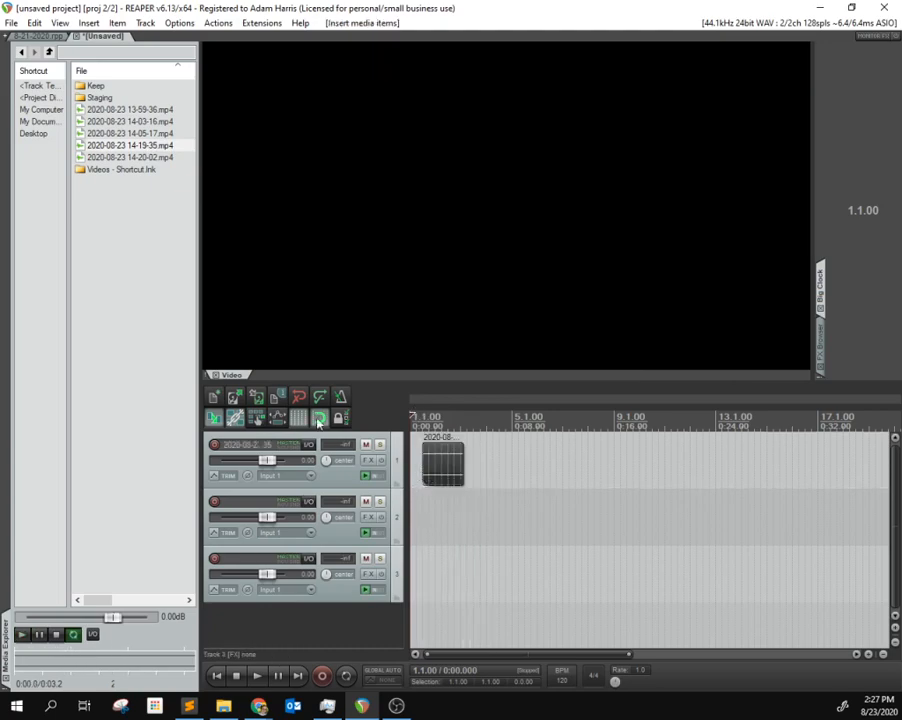
drag(133, 136, 456, 524)
click(428, 476)
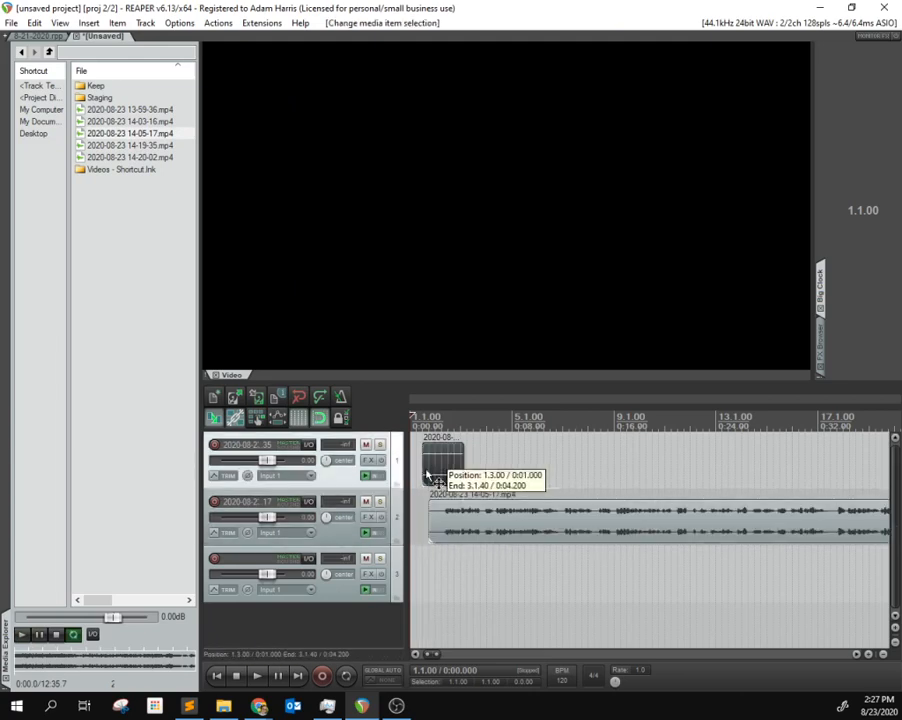
drag(428, 476, 422, 477)
- Play the project from 1.2.00 to preview the overlapping clips, then stop playback
click(418, 503)
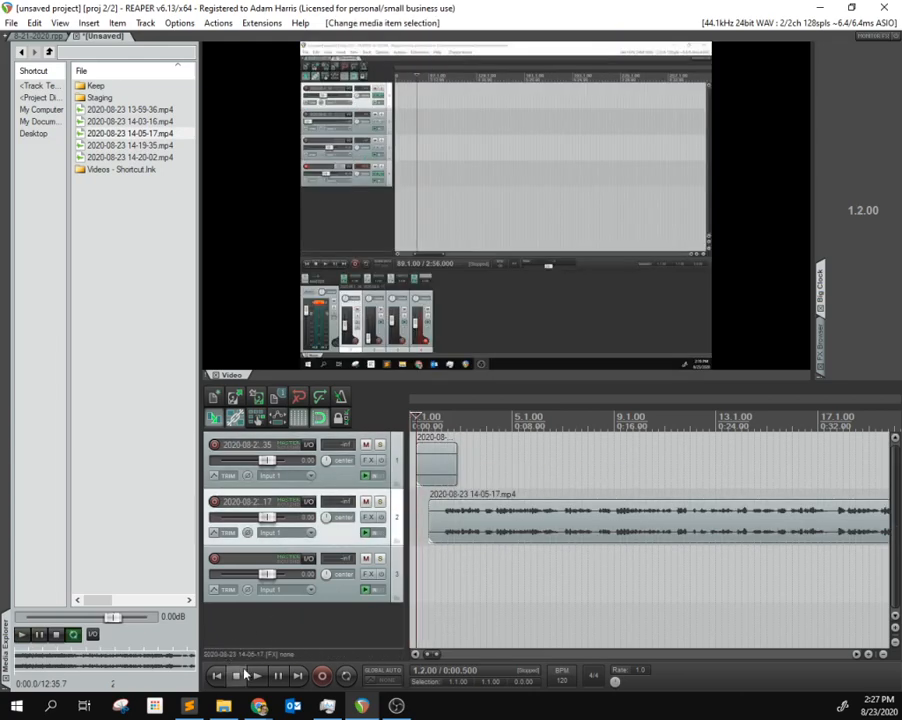
click(256, 679)
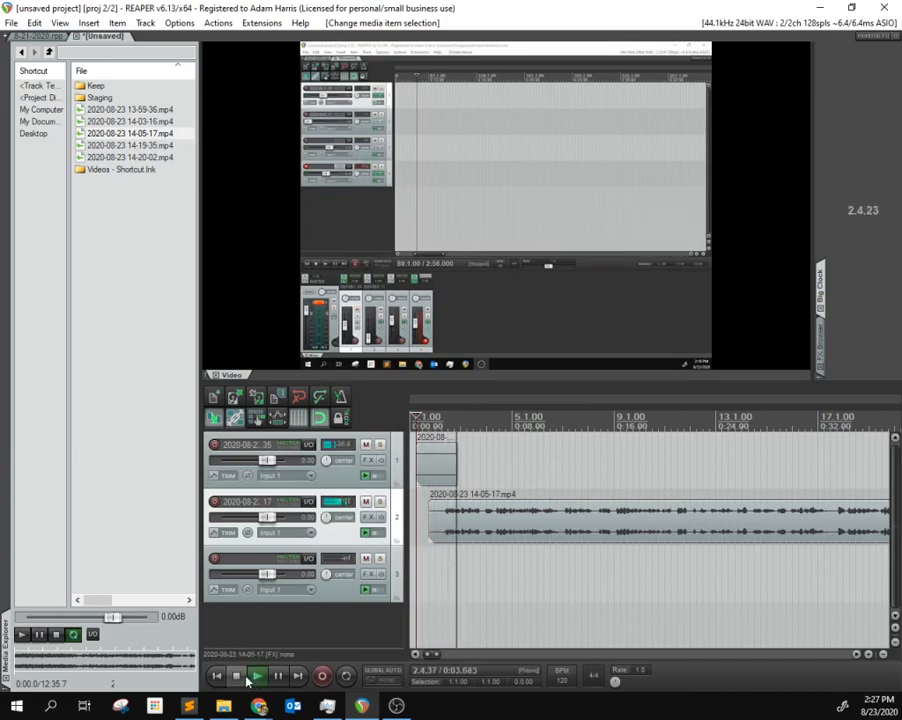
click(237, 676)
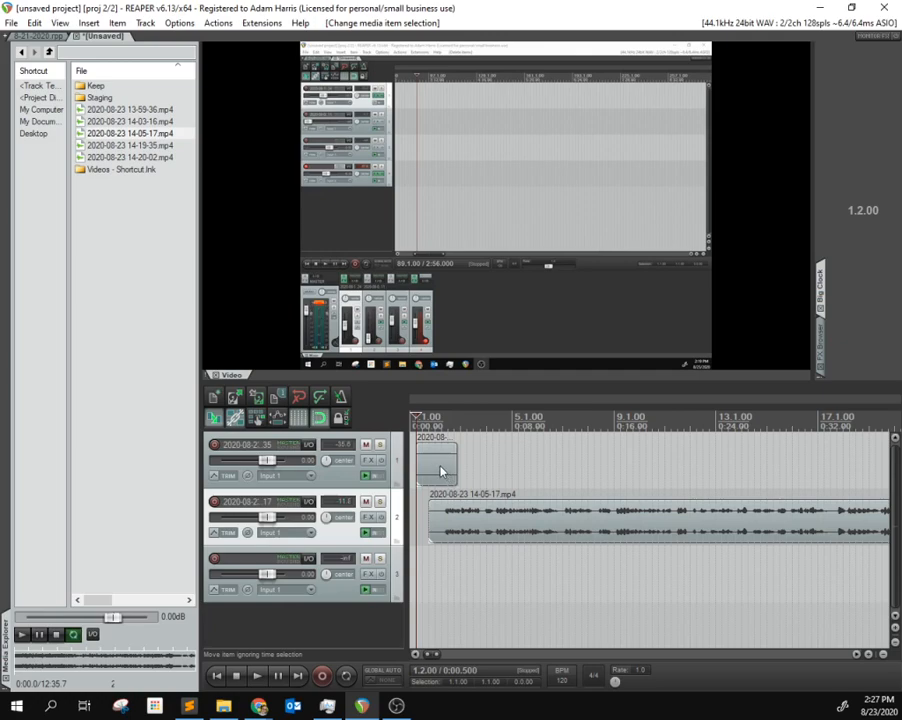
- Swap the two clips between tracks 1 and 2, putting the long 14-05-17 clip on track 1, and play the result
drag(441, 472, 440, 576)
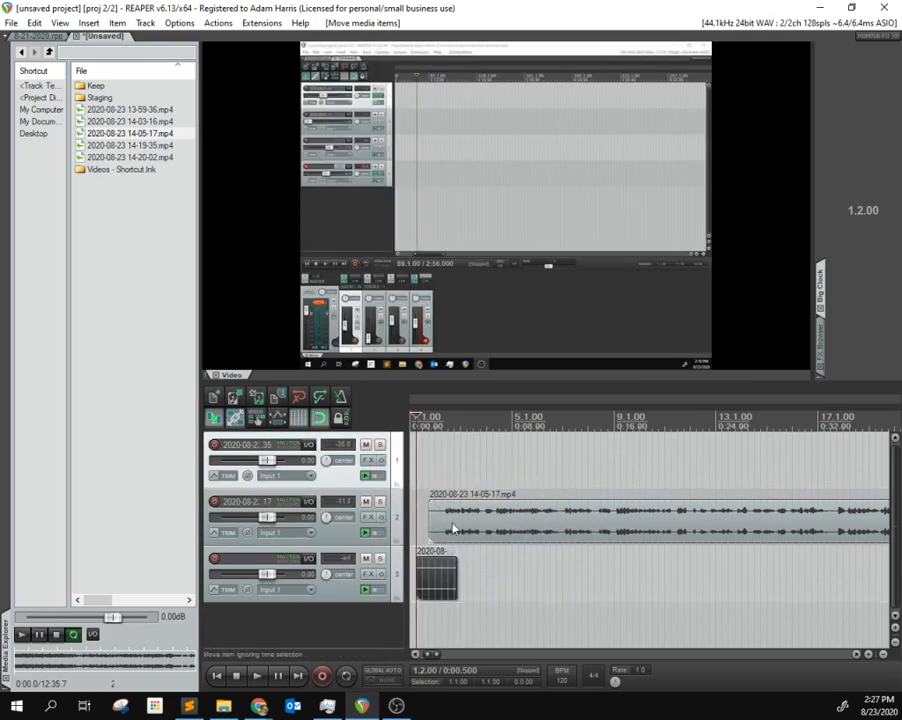
drag(452, 528, 450, 470)
drag(437, 575, 440, 538)
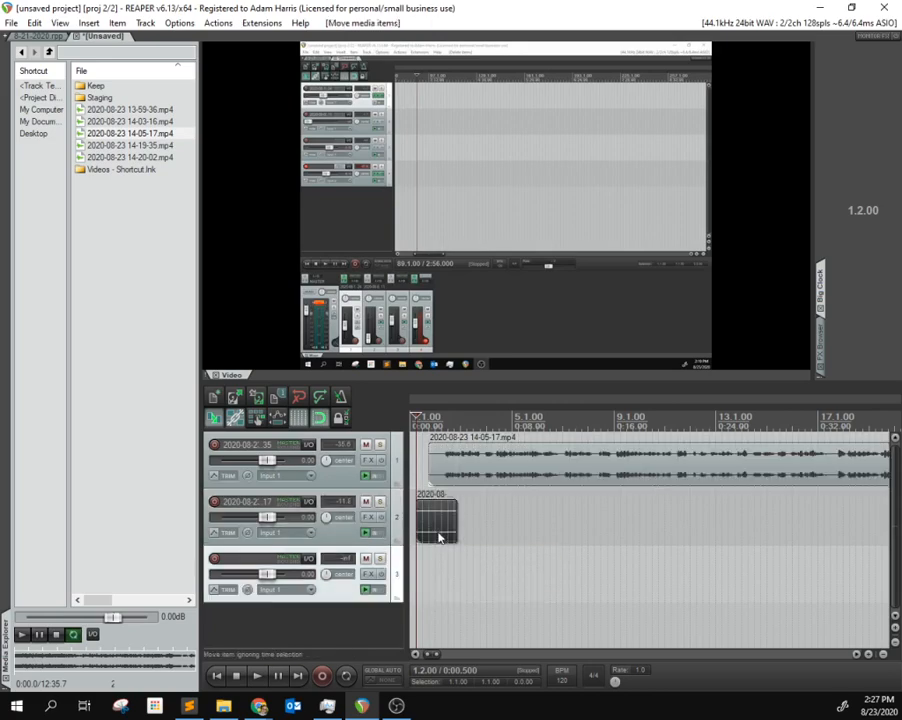
click(258, 676)
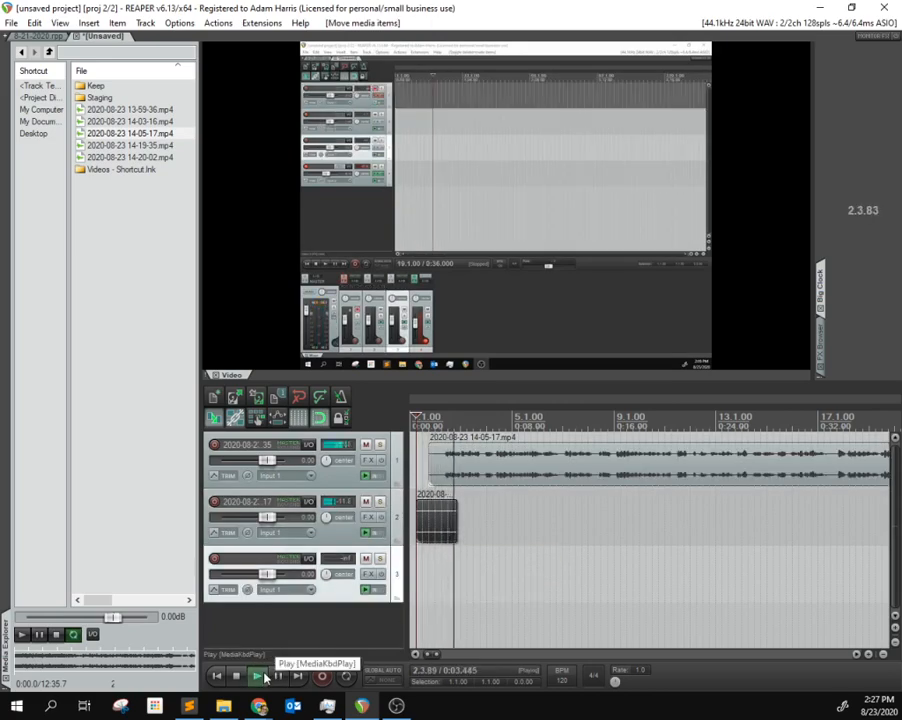
click(240, 677)
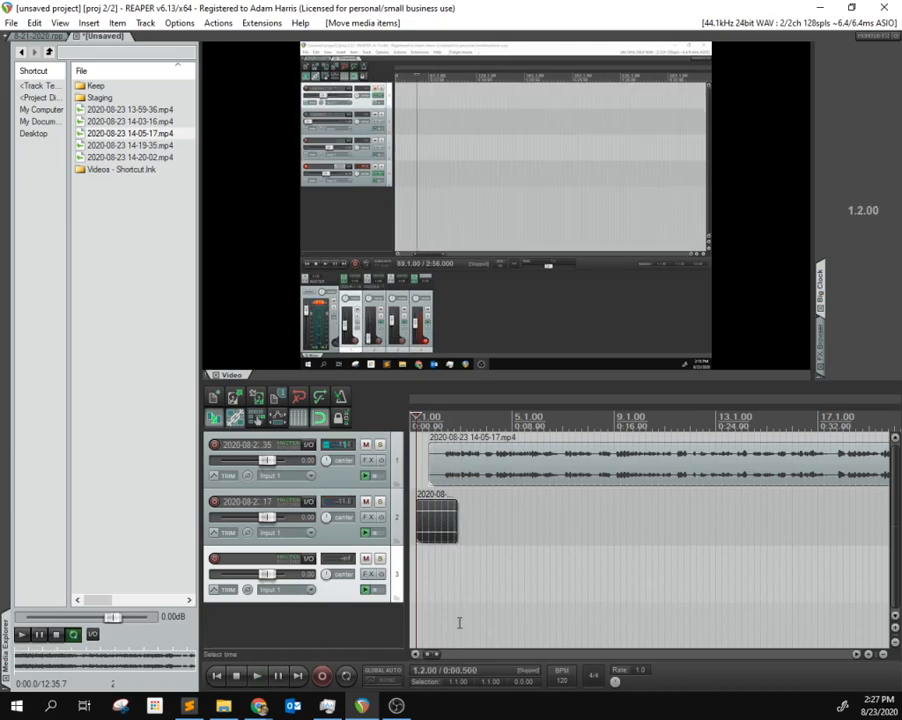
- Split the 14-05-17 clip on track 1 at 2.4.00 and at 4.1.00
click(457, 481)
key(s)
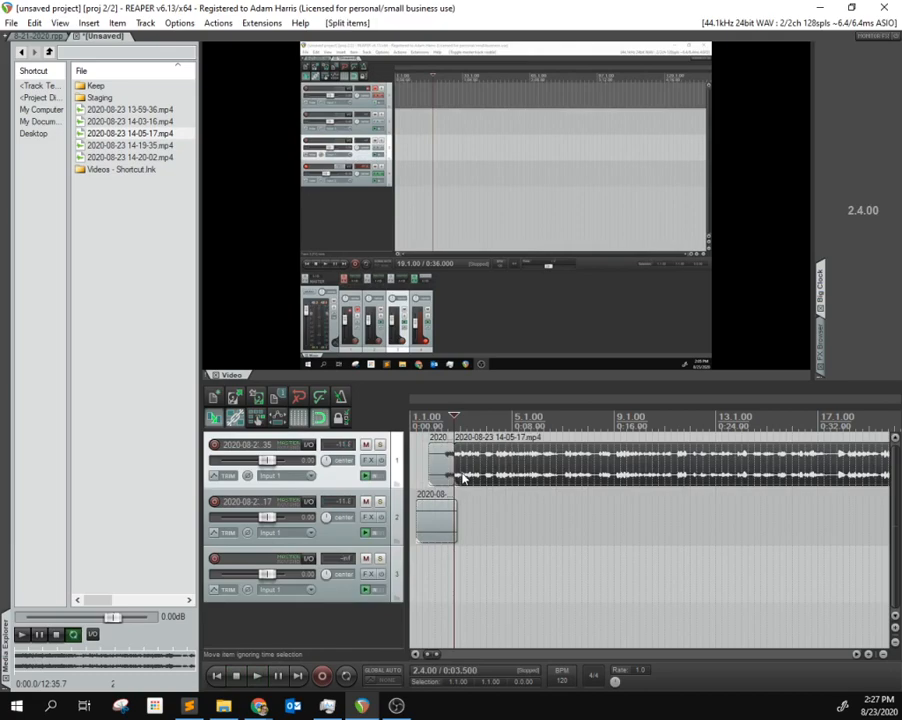
click(489, 479)
key(s)
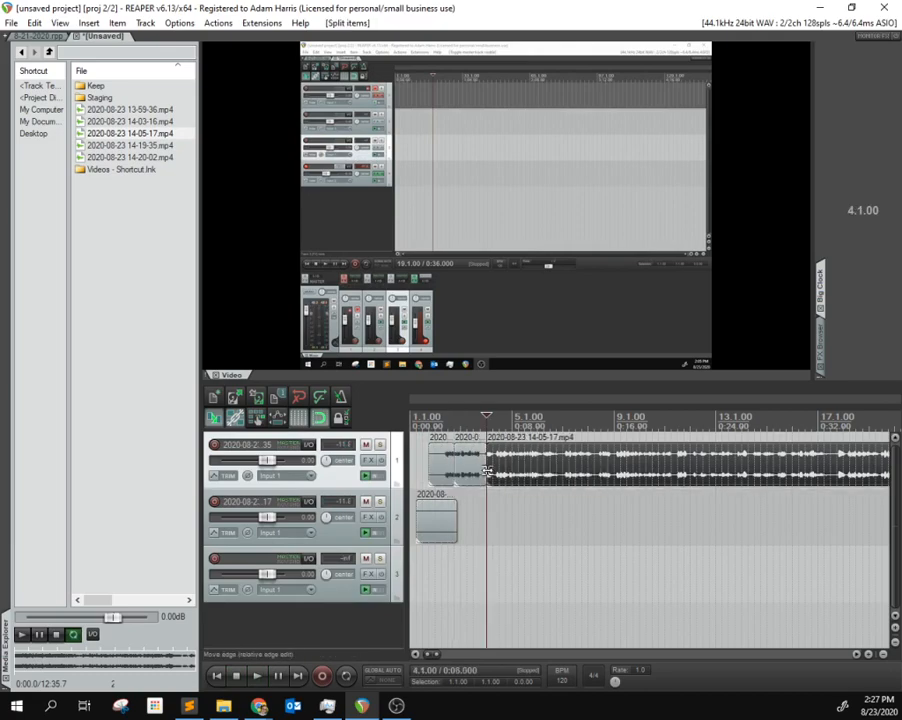
- Move the middle piece to track 2 directly after the short clip, and the first piece against the start of the long track 1 piece
drag(497, 477, 474, 514)
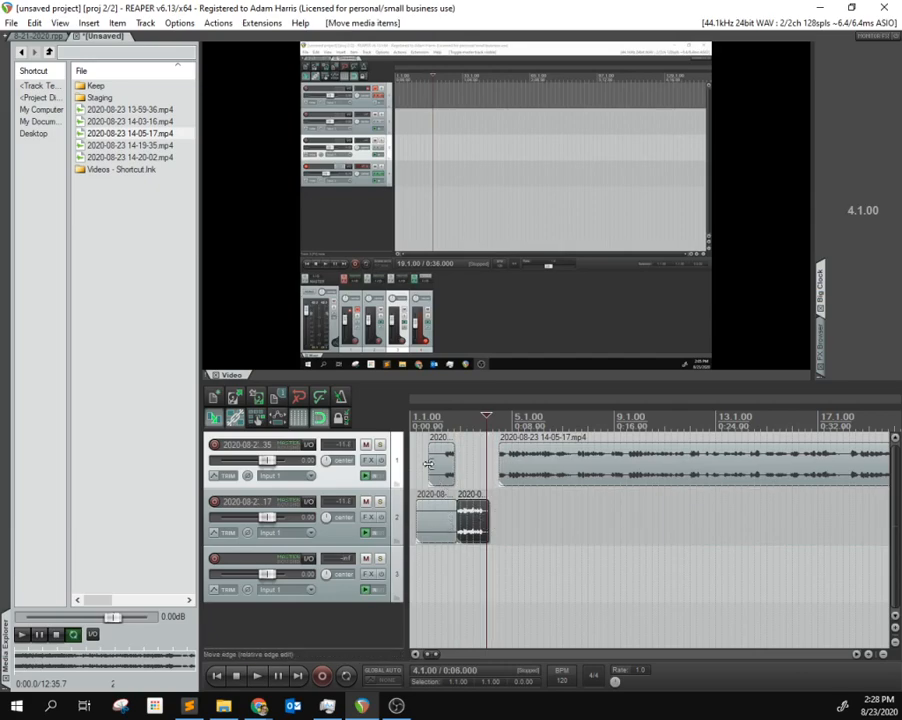
drag(441, 463, 486, 471)
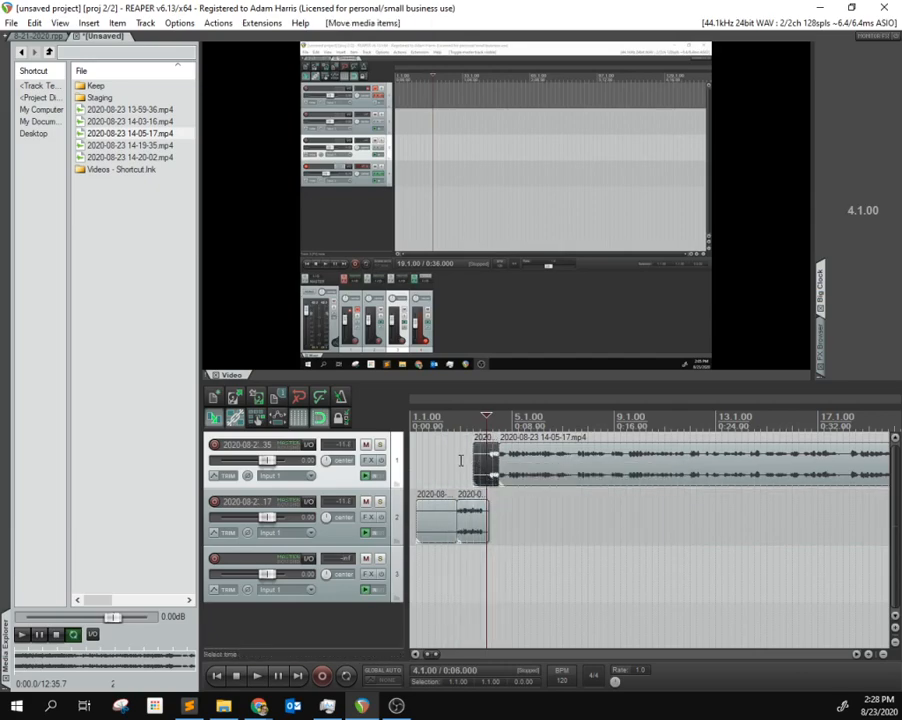
click(460, 463)
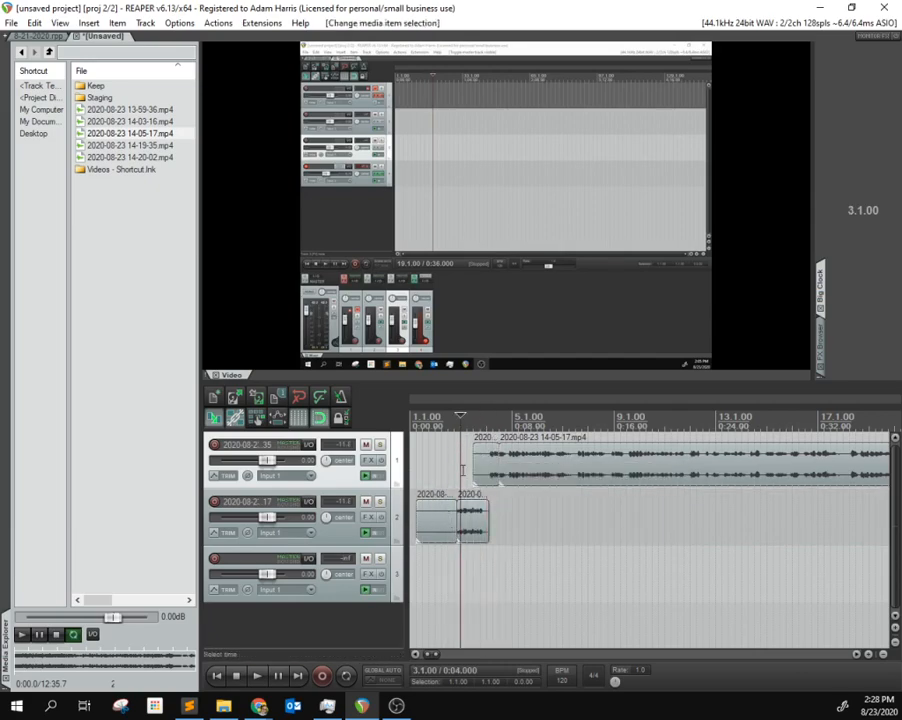
- Add the Video processor effect from the FX Browser to track 1, look through its presets, and return to the Big Clock
click(818, 330)
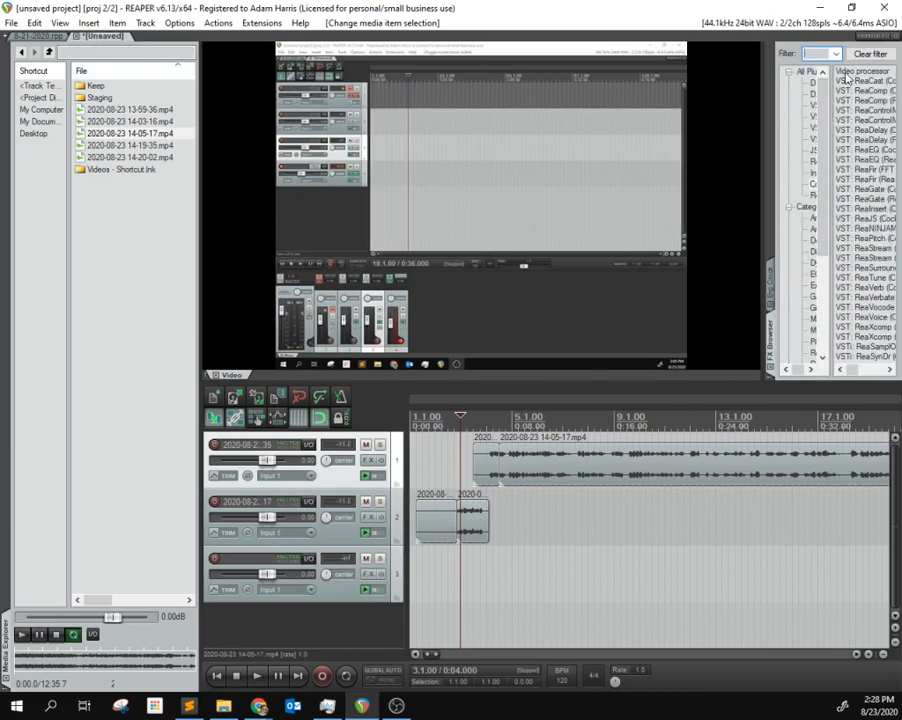
drag(850, 72, 338, 474)
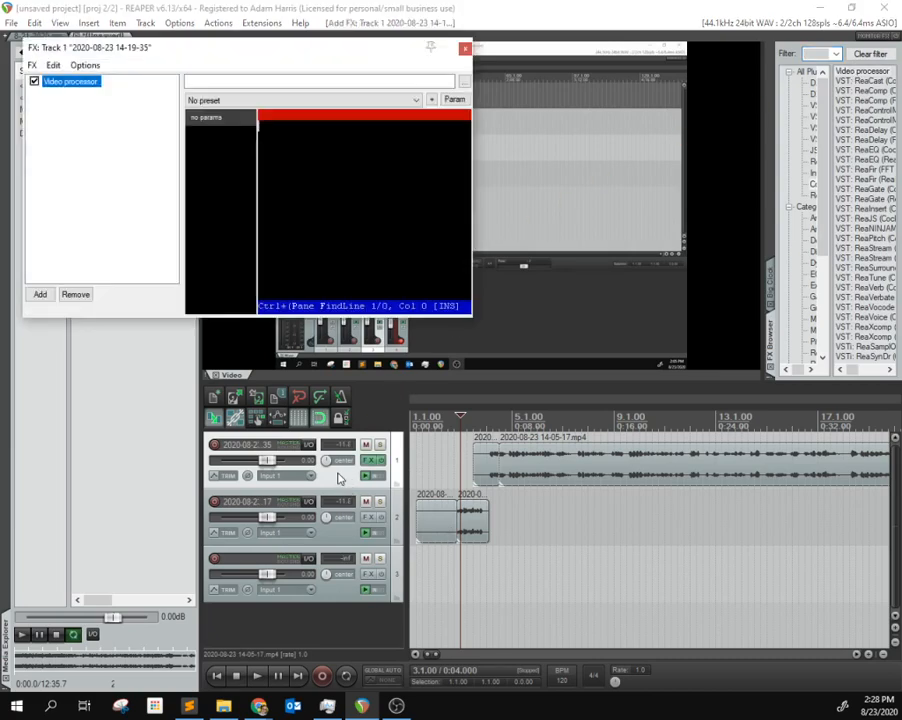
click(202, 101)
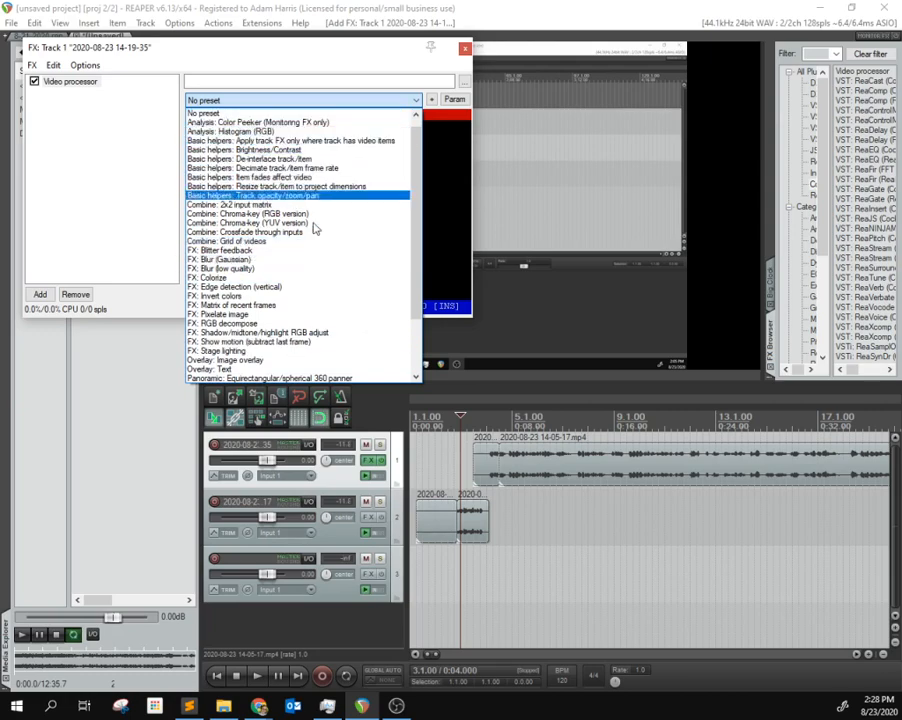
click(292, 75)
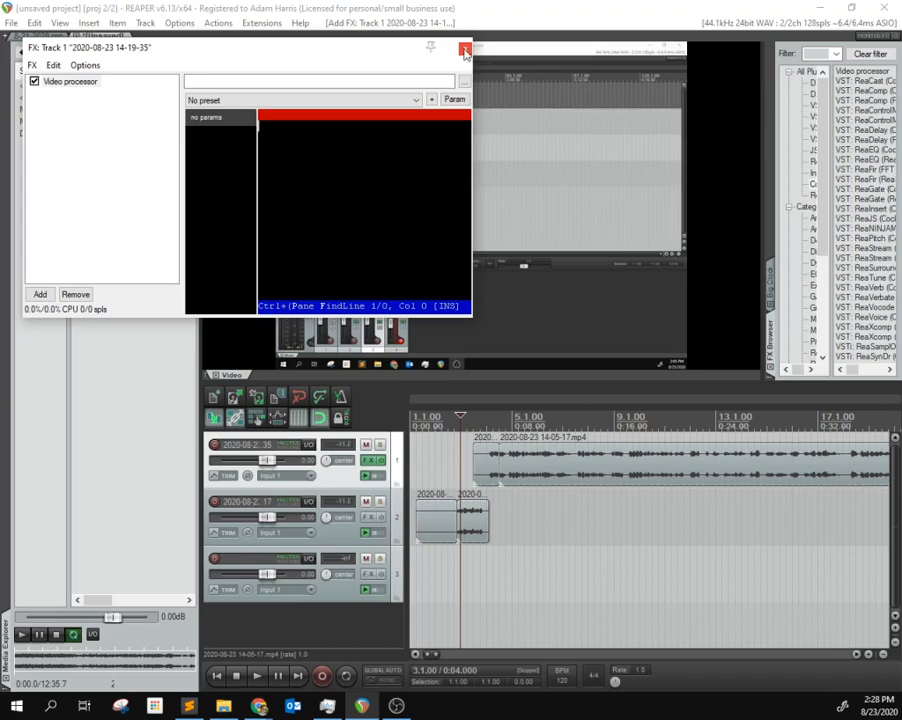
click(464, 49)
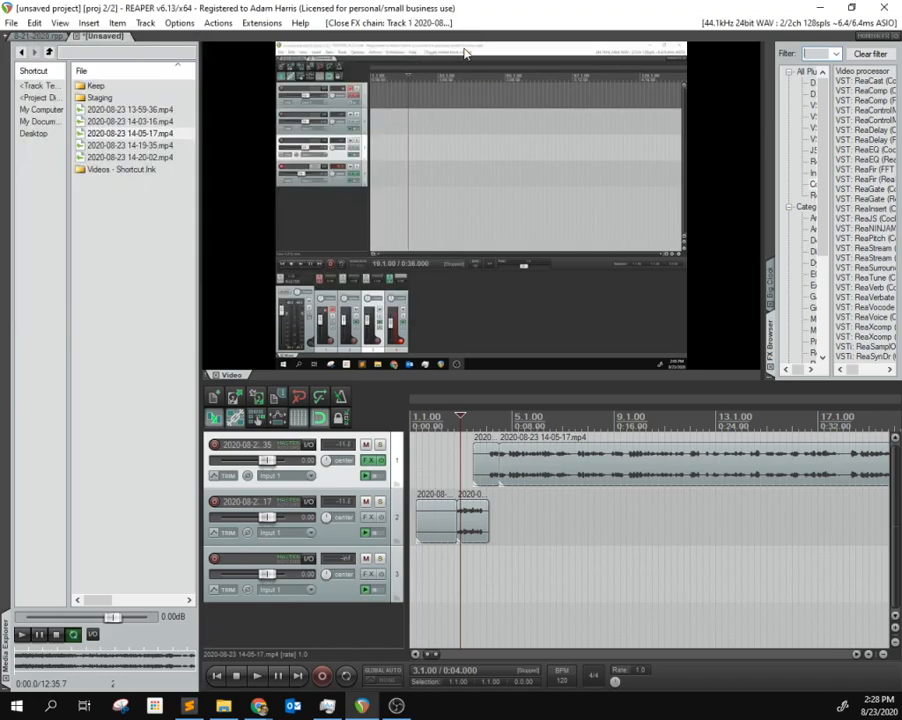
click(772, 287)
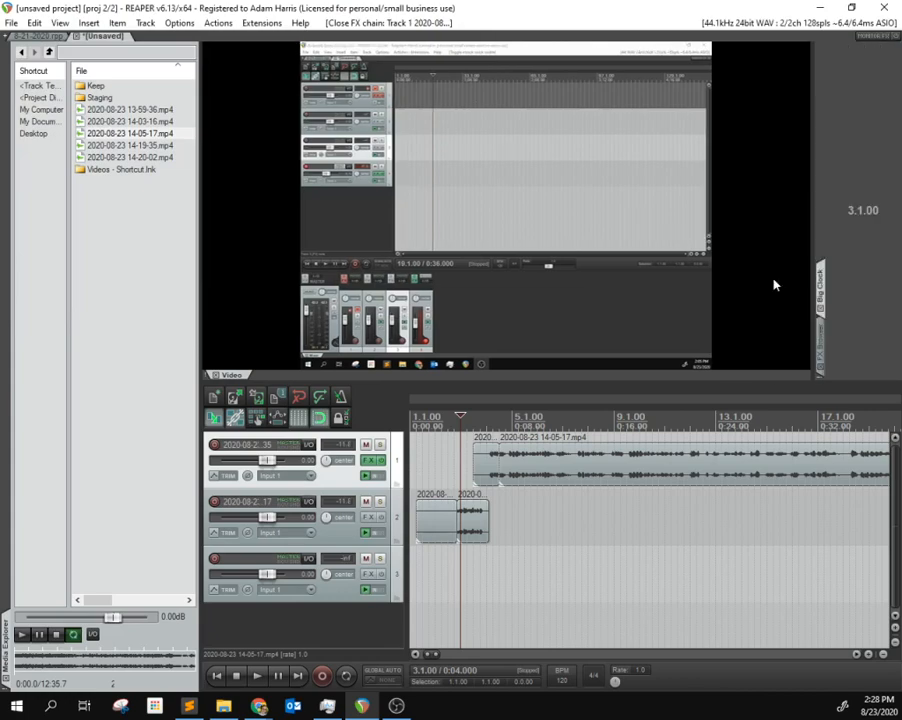
- Move the second clip on track 2 slightly earlier, over the end of the short clip
mouse_move(482, 540)
mouse_down()
mouse_move(506, 543)
mouse_move(471, 532)
mouse_up()
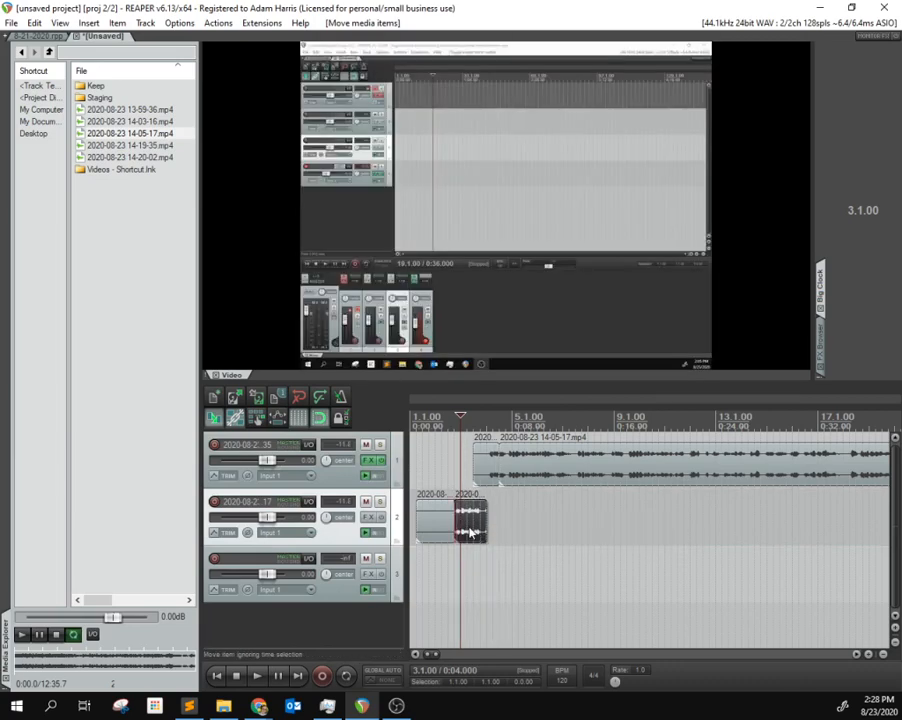